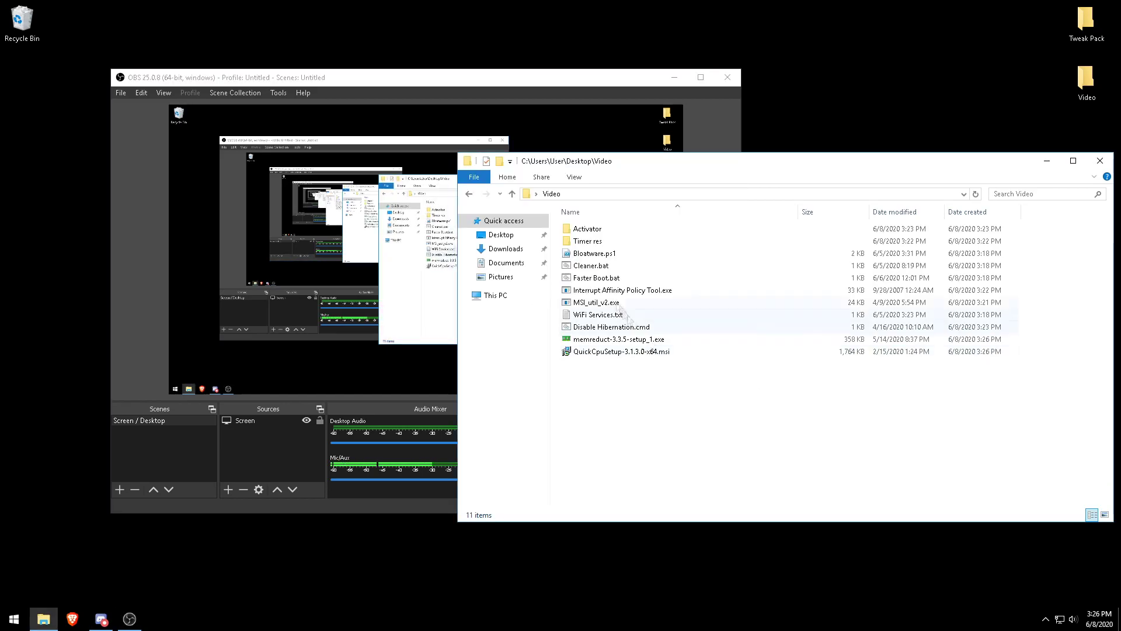
Open Device Manager, check the device status of the High precision event timer under System devices, and close Device Manager.
left_click(551, 94)
left_click(14, 619)
type("device ma")
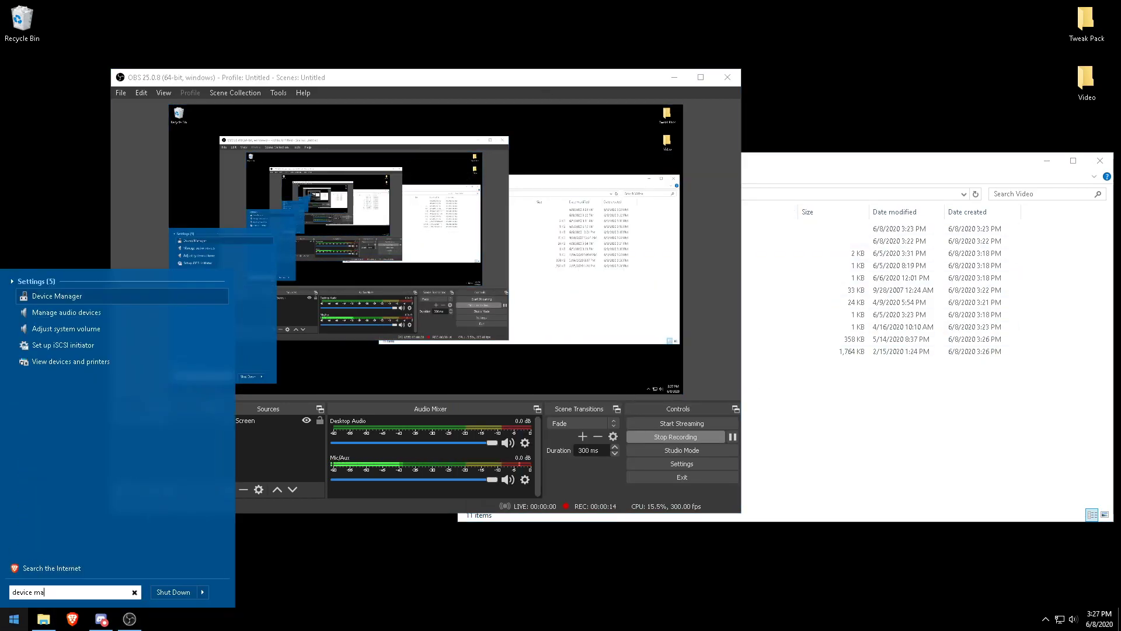
key("Return")
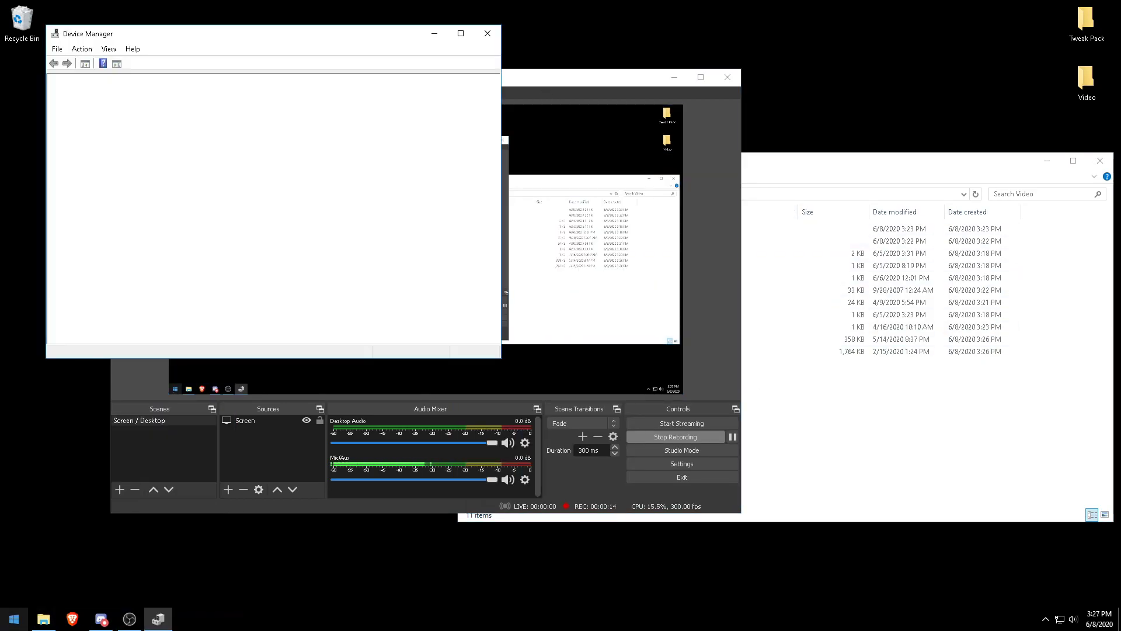
scroll(242, 175, "down", 5)
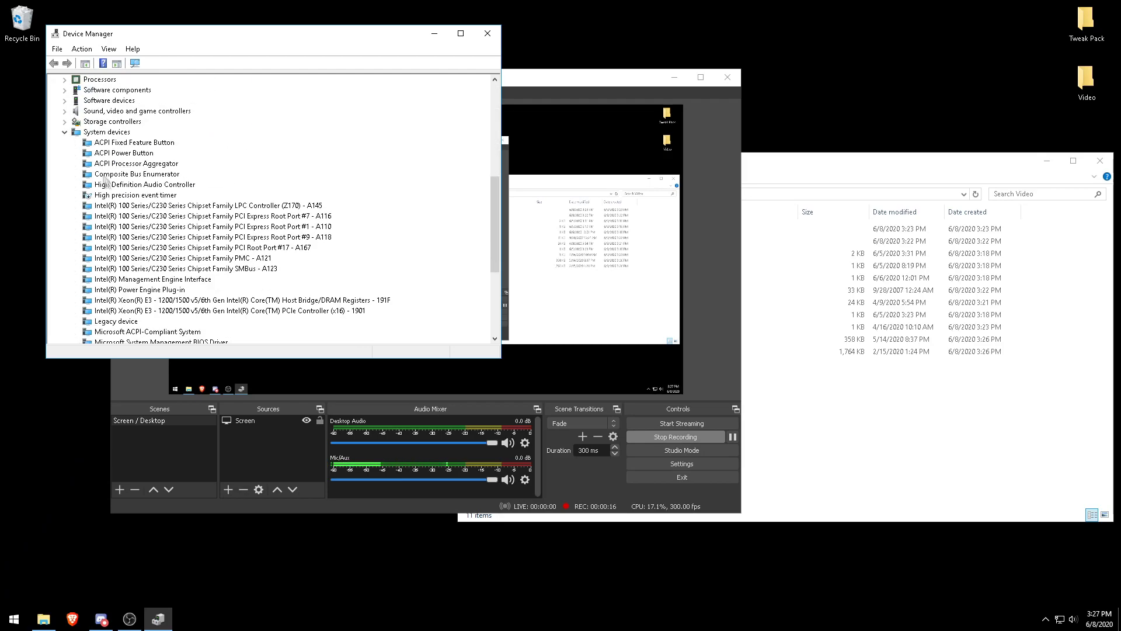
left_click(129, 195)
right_click(127, 197)
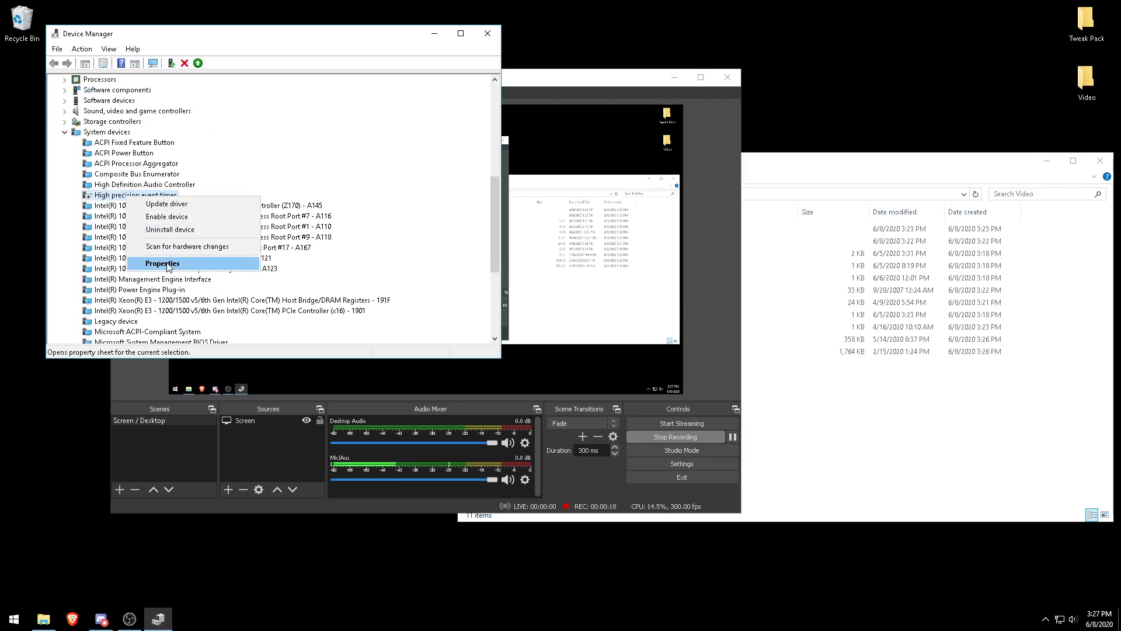
left_click(167, 263)
left_click_drag(258, 73, 361, 96)
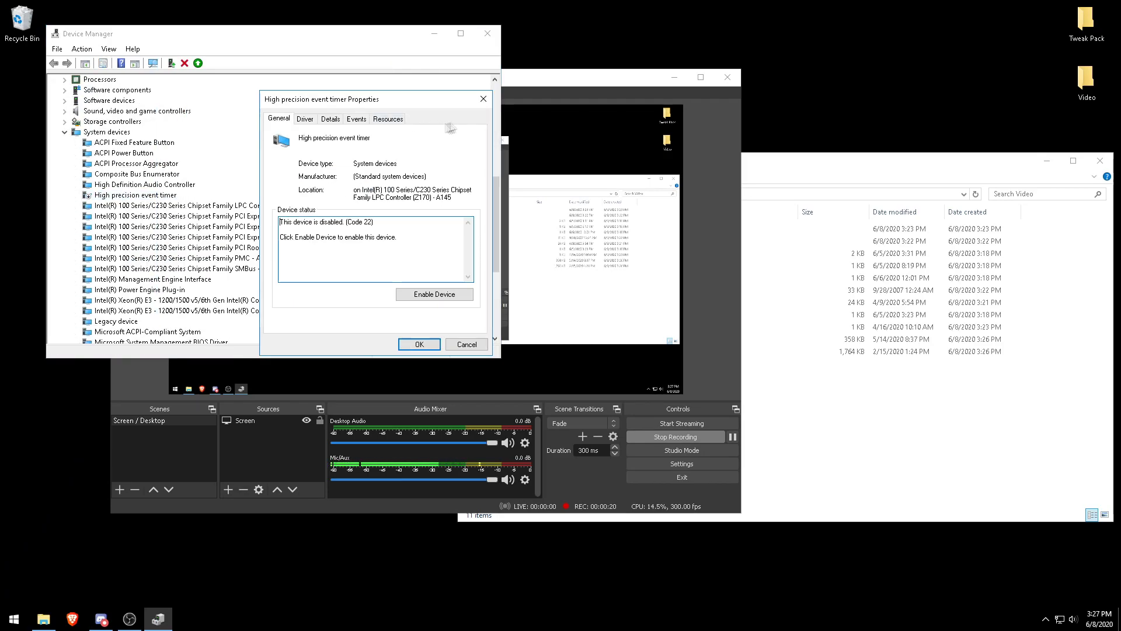
left_click(482, 100)
left_click(487, 34)
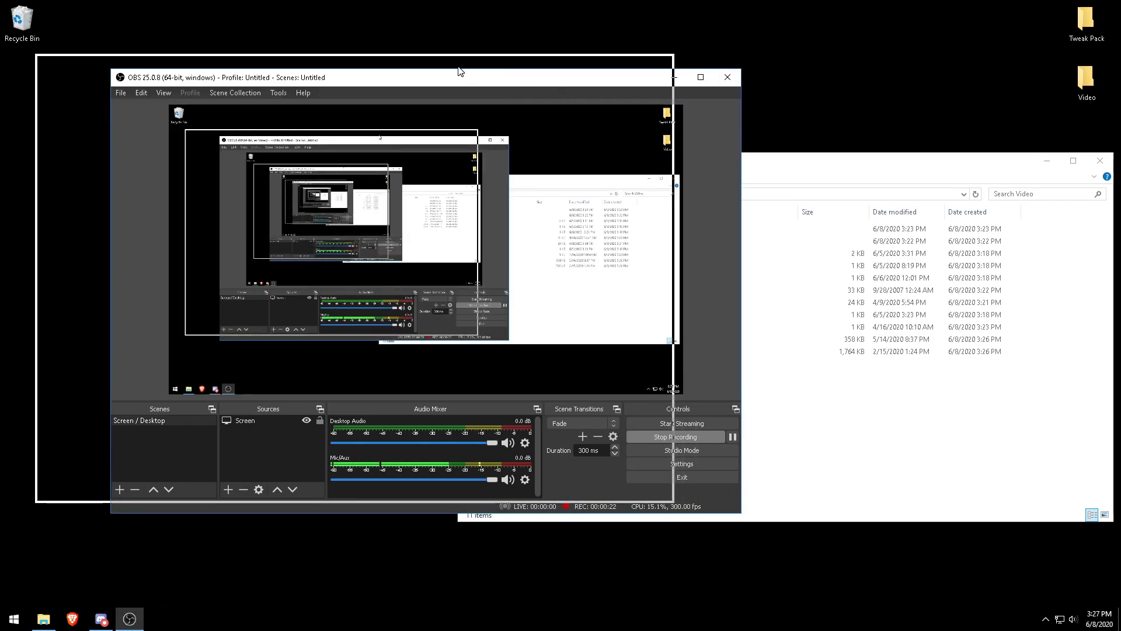
Run QuickCpuSetup-3.1.3.0-x64.msi from the Video folder, accept the license terms, and install to the default C:\Program Files\QuickCPU\ folder.
left_click_drag(458, 71, 462, 71)
left_click(717, 445)
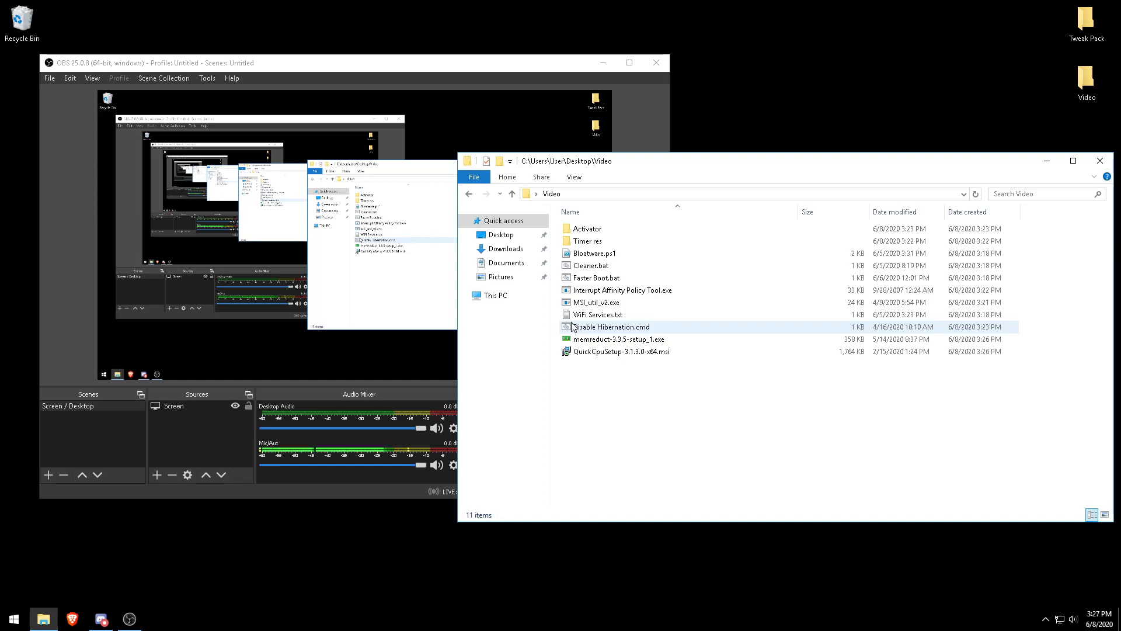
double_click(590, 352)
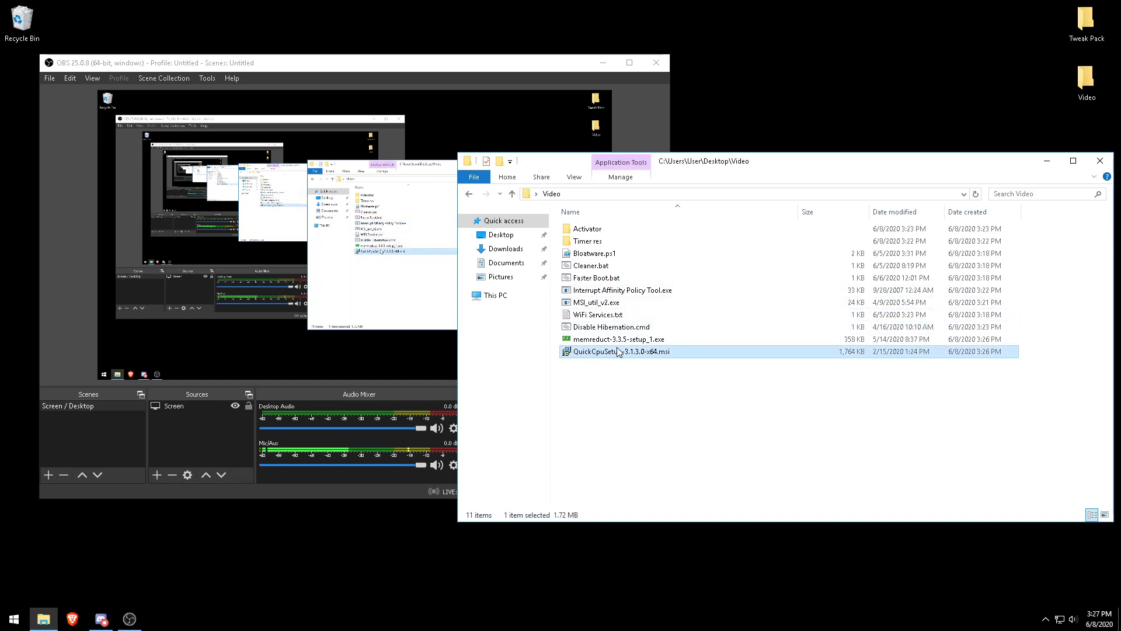
left_click(620, 401)
left_click(529, 376)
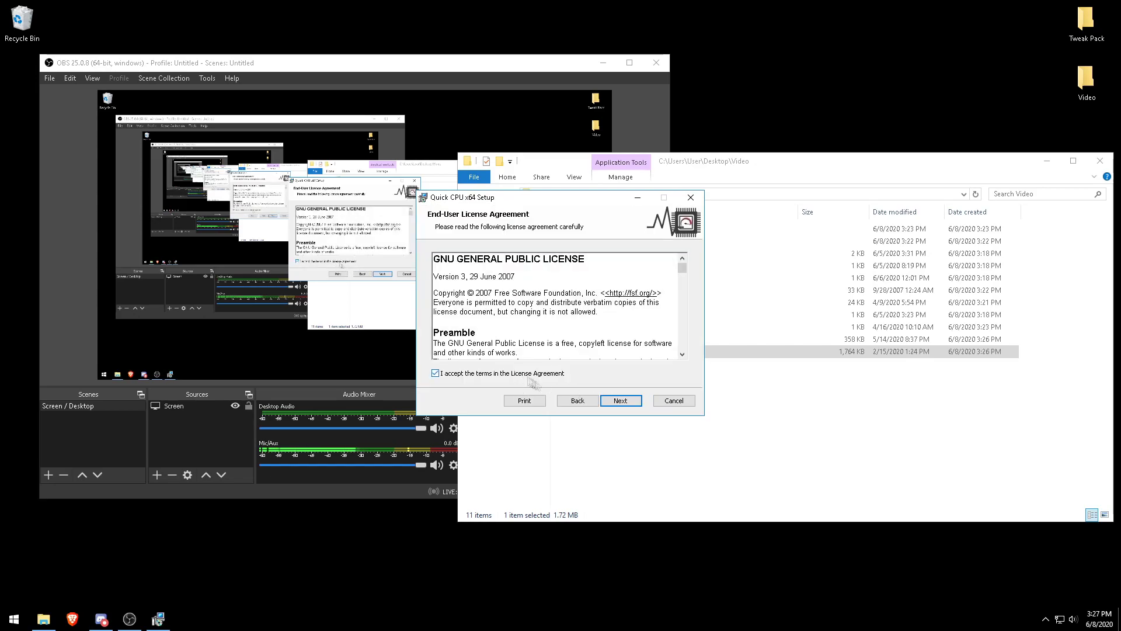
left_click(617, 403)
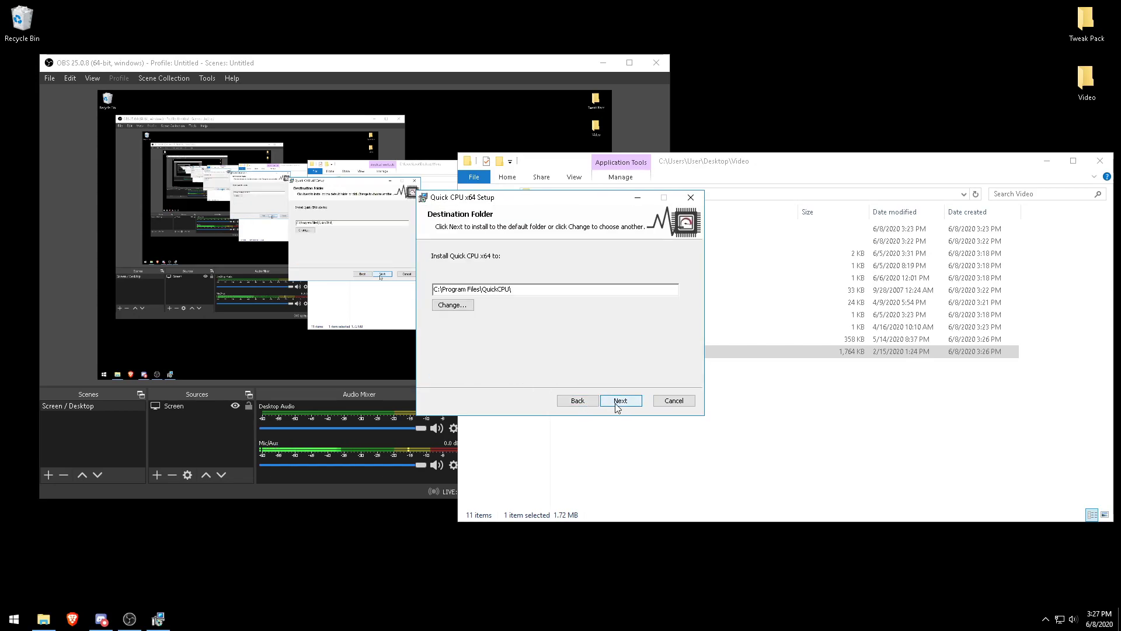
left_click(617, 404)
left_click(617, 402)
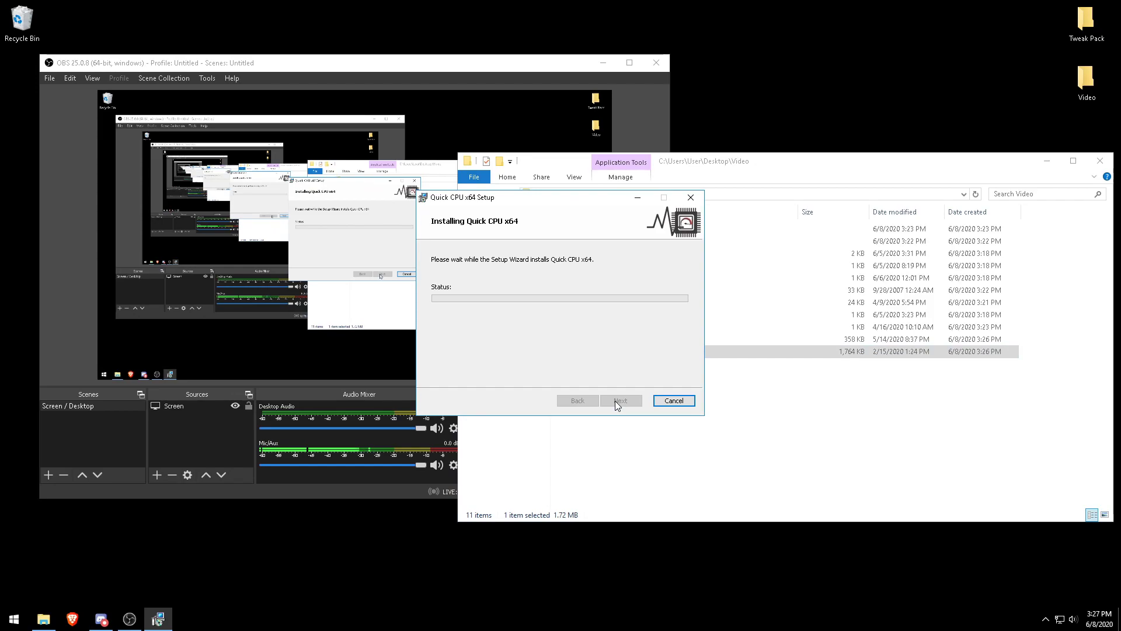
Finish the Quick CPU setup with the program launching, and disable checking for updates on application start.
left_click_drag(404, 62, 425, 82)
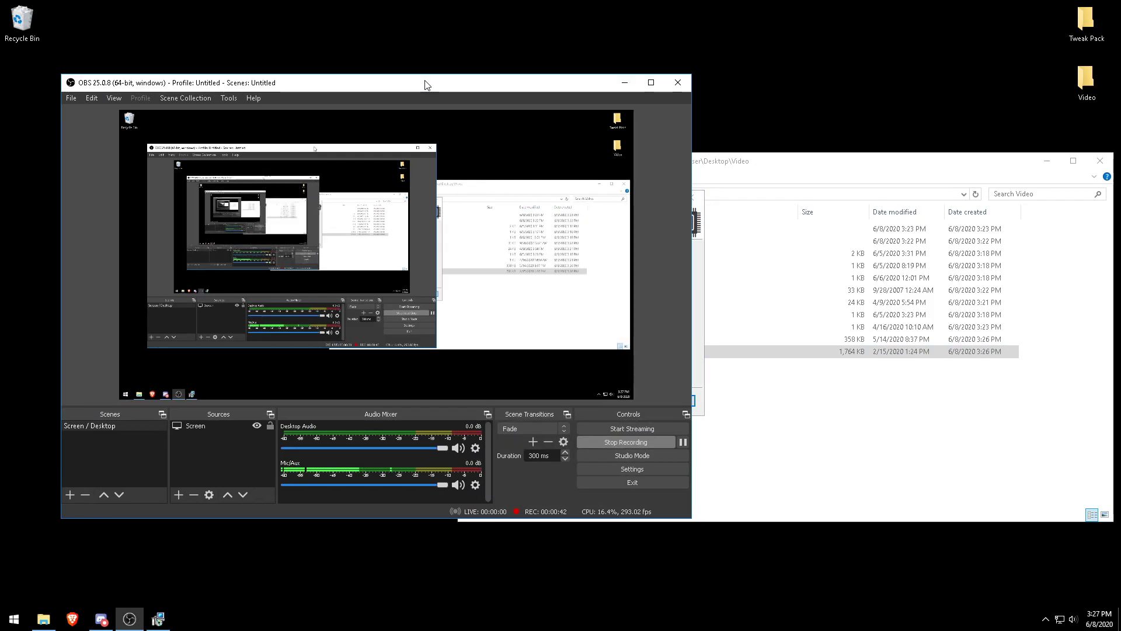
left_click(624, 83)
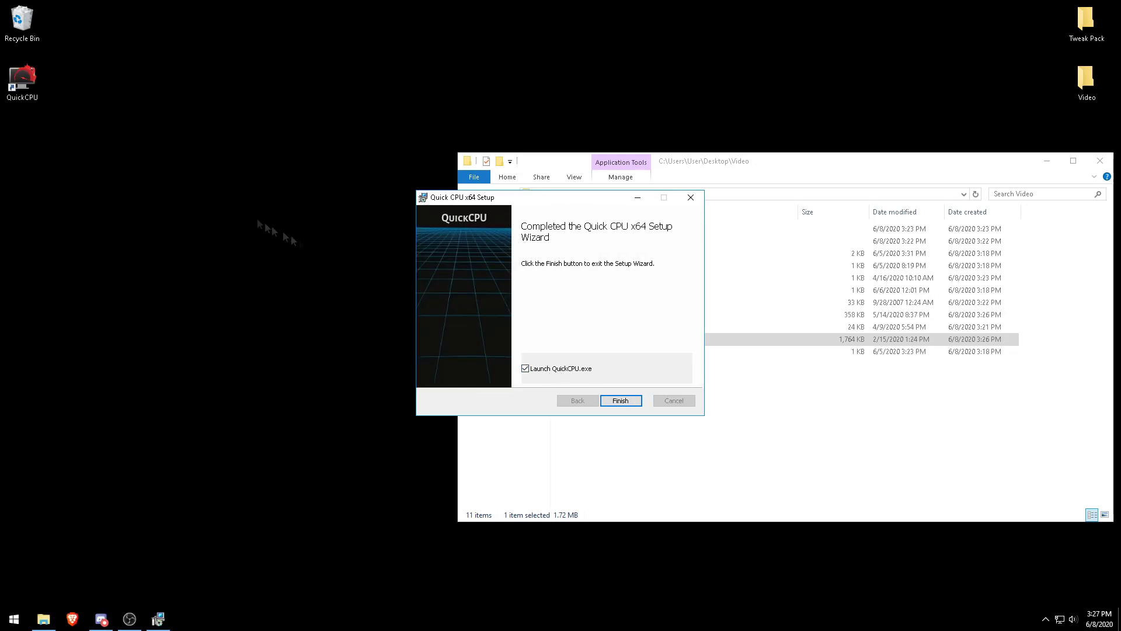
left_click(621, 400)
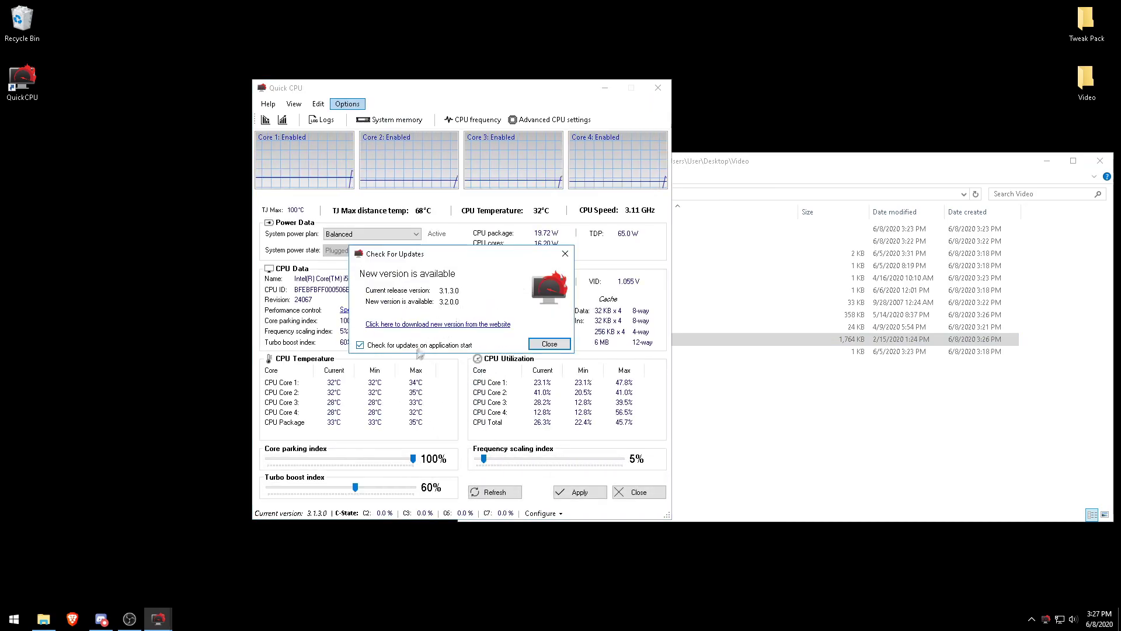
left_click(420, 346)
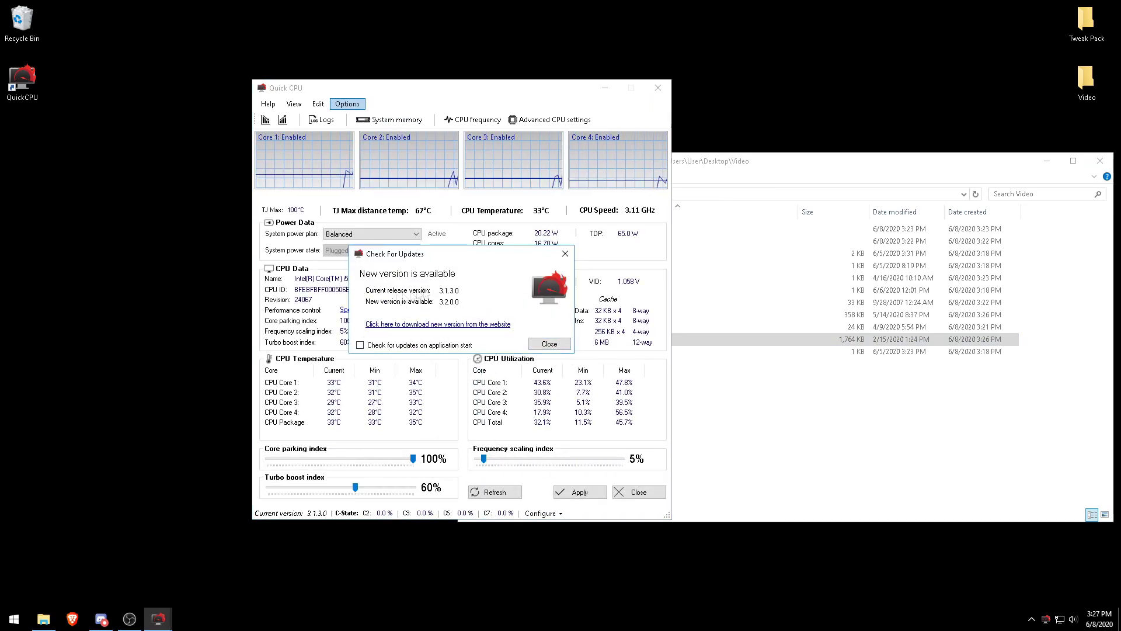
key("Escape")
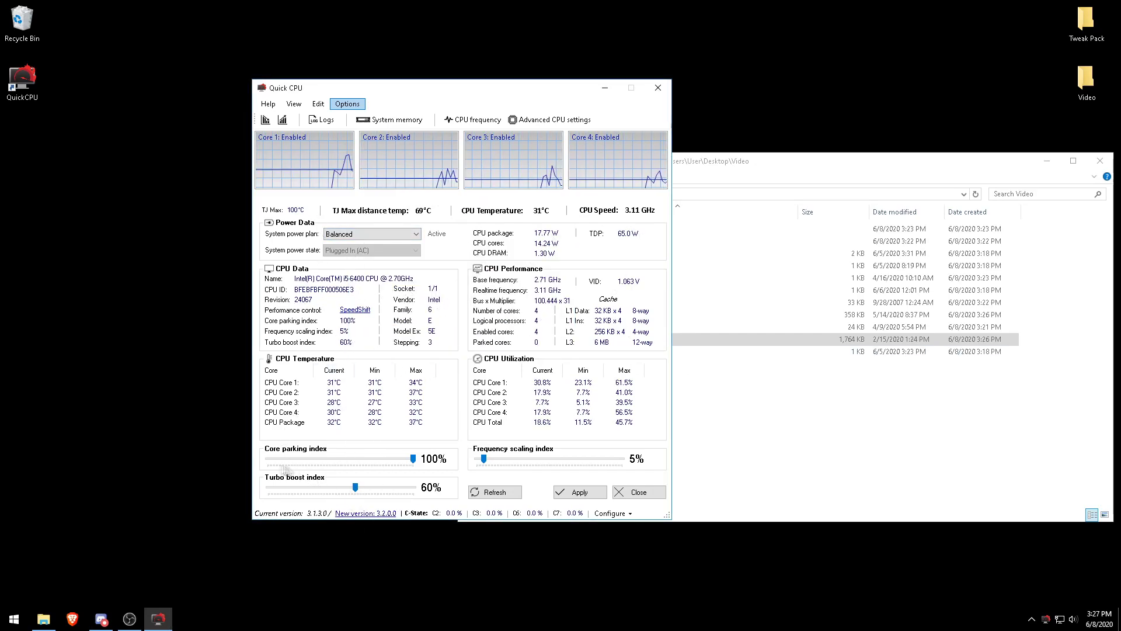
Set the turbo boost index and the frequency scaling index to 100% and apply the changes.
left_click_drag(356, 489, 414, 488)
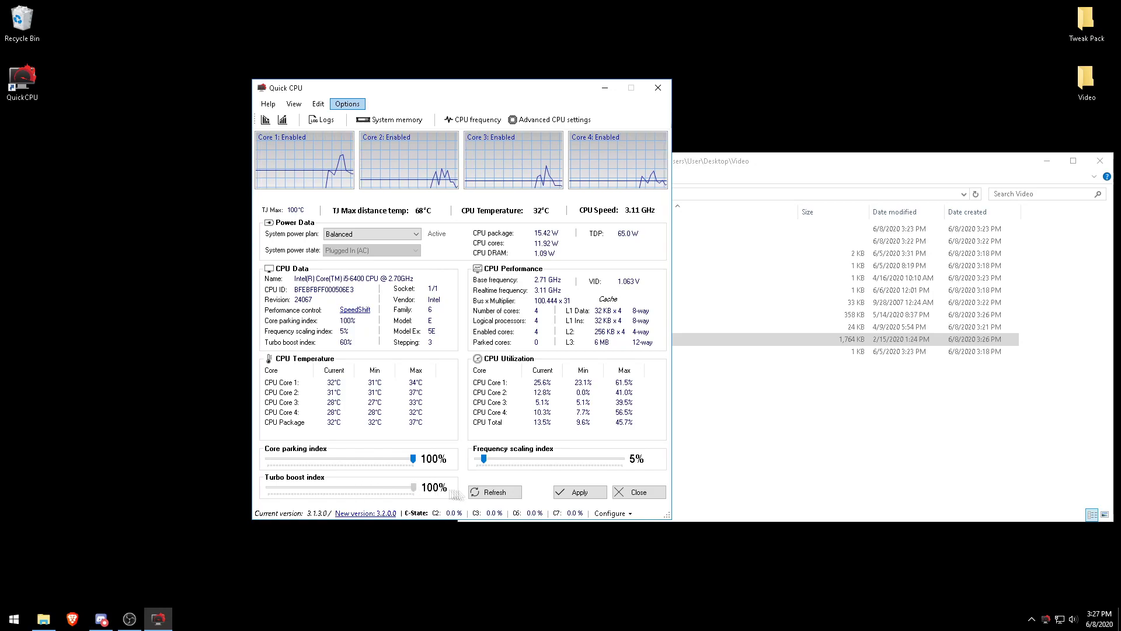
left_click_drag(484, 459, 623, 459)
left_click(567, 493)
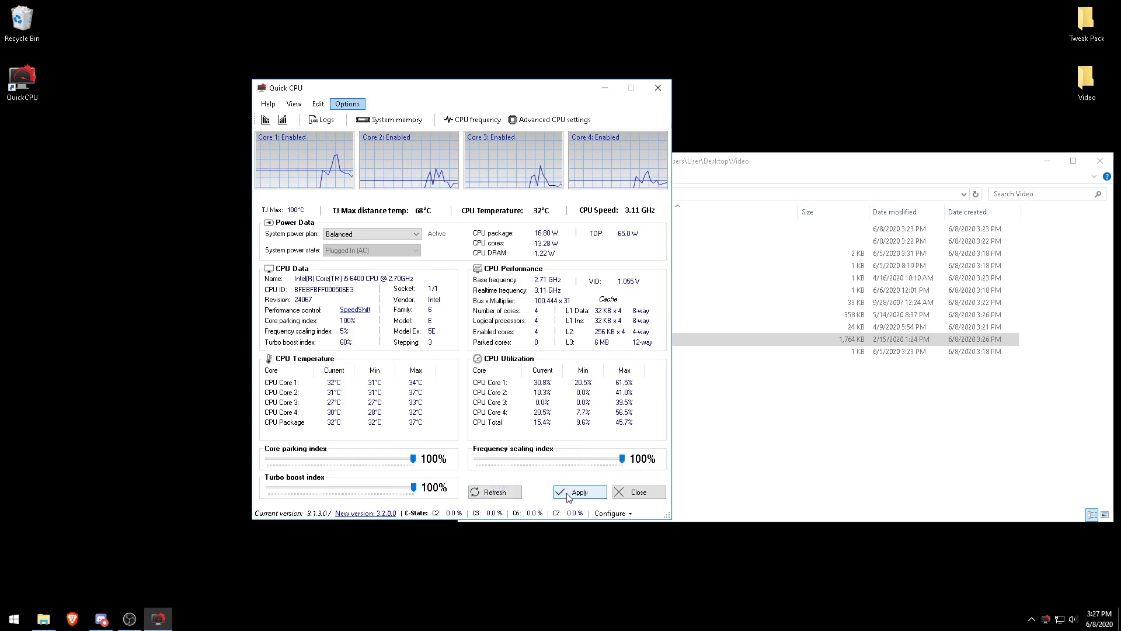
left_click(519, 328)
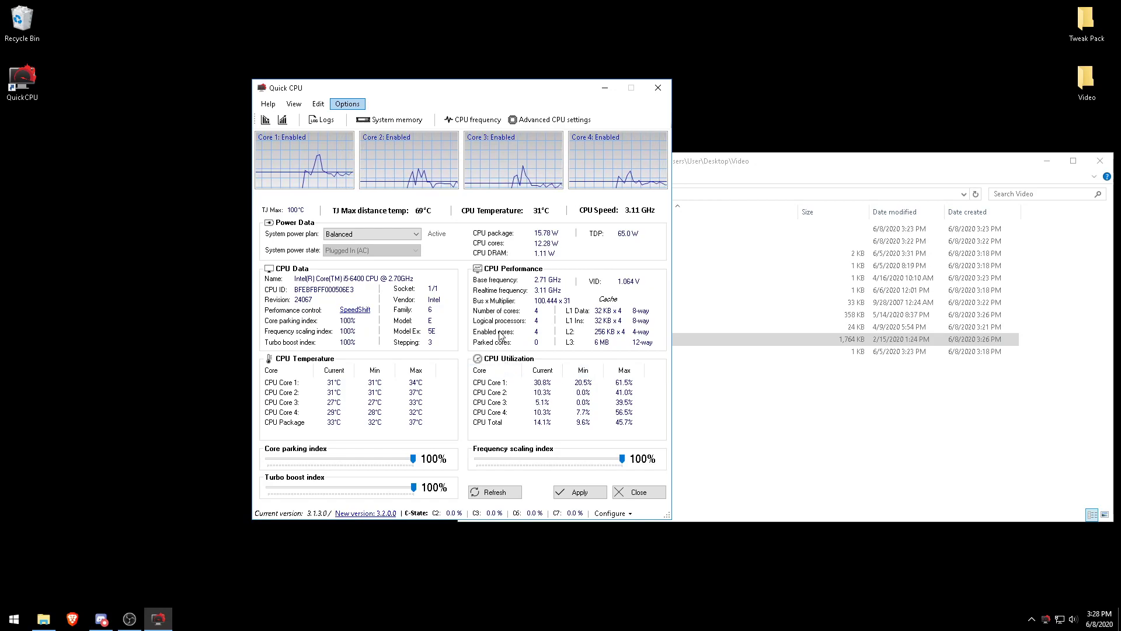
Choose the Revision Extreme Performance system power plan and apply the changes.
left_click(394, 236)
left_click(371, 262)
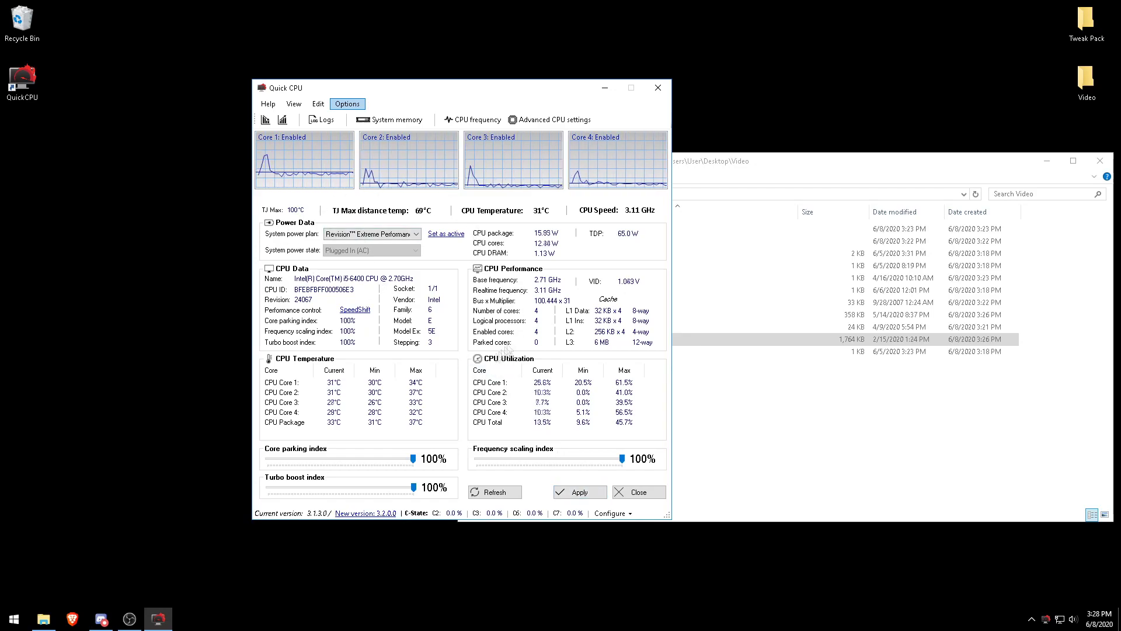
left_click(581, 493)
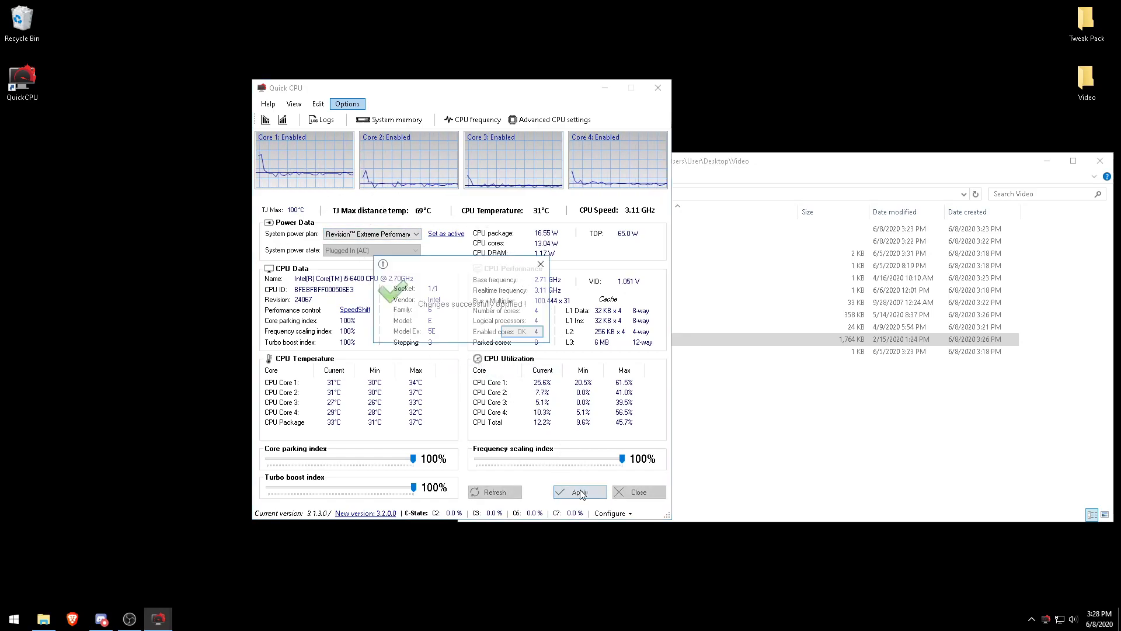
left_click(521, 329)
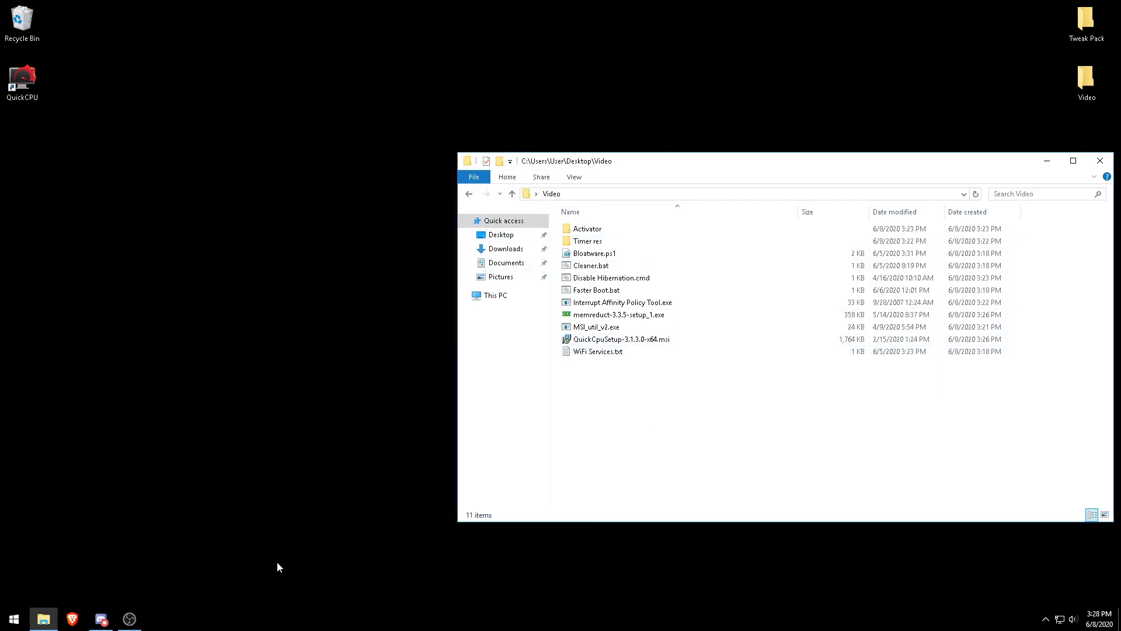
Open MSI_util_v2.exe from the Video folder, review which devices have MSI mode enabled, and close the utility.
double_click(625, 328)
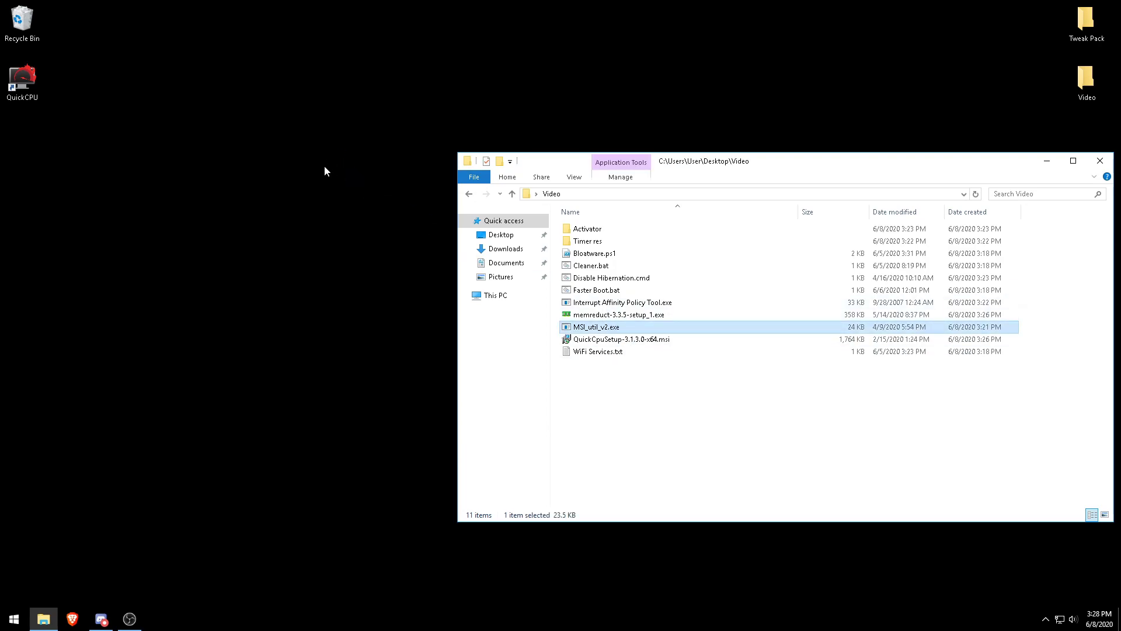
left_click_drag(257, 61, 478, 141)
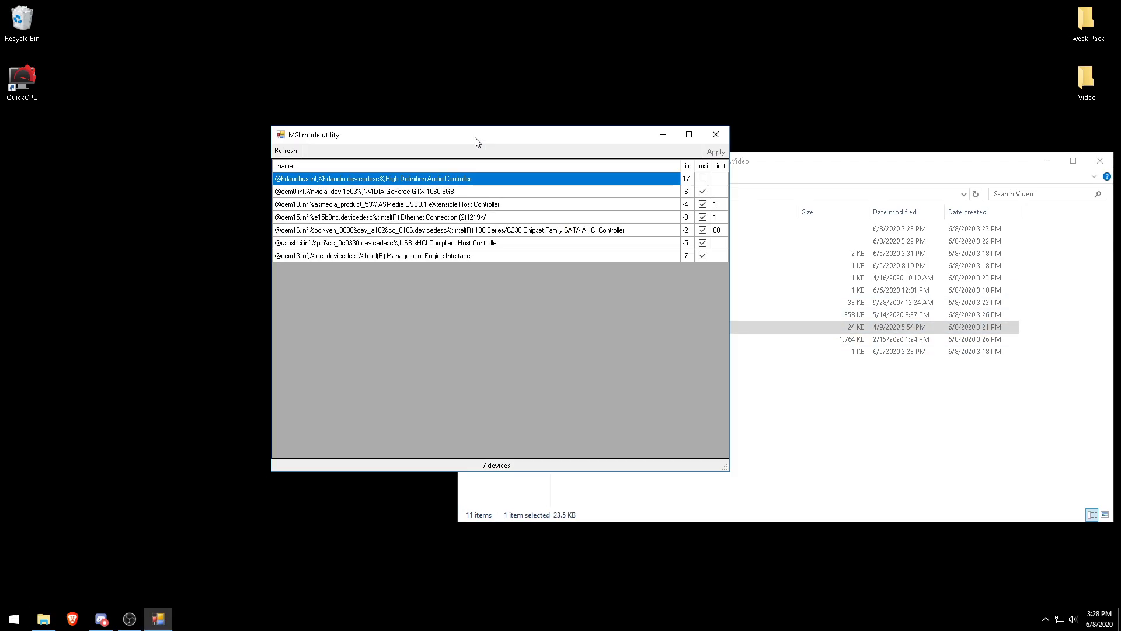
left_click(694, 139)
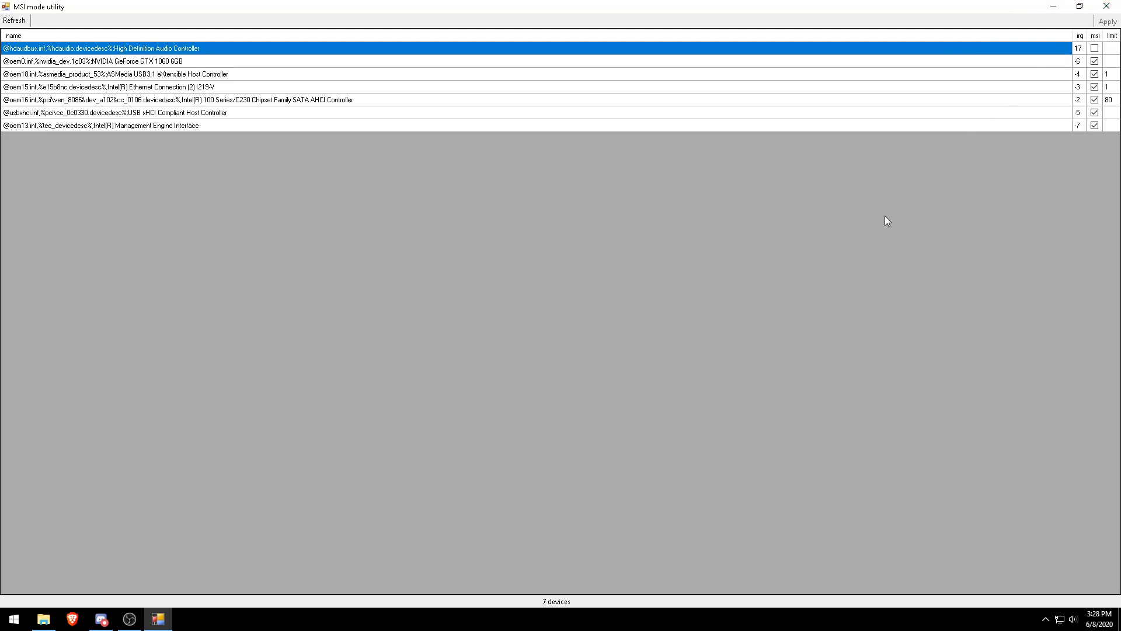
left_click(1080, 6)
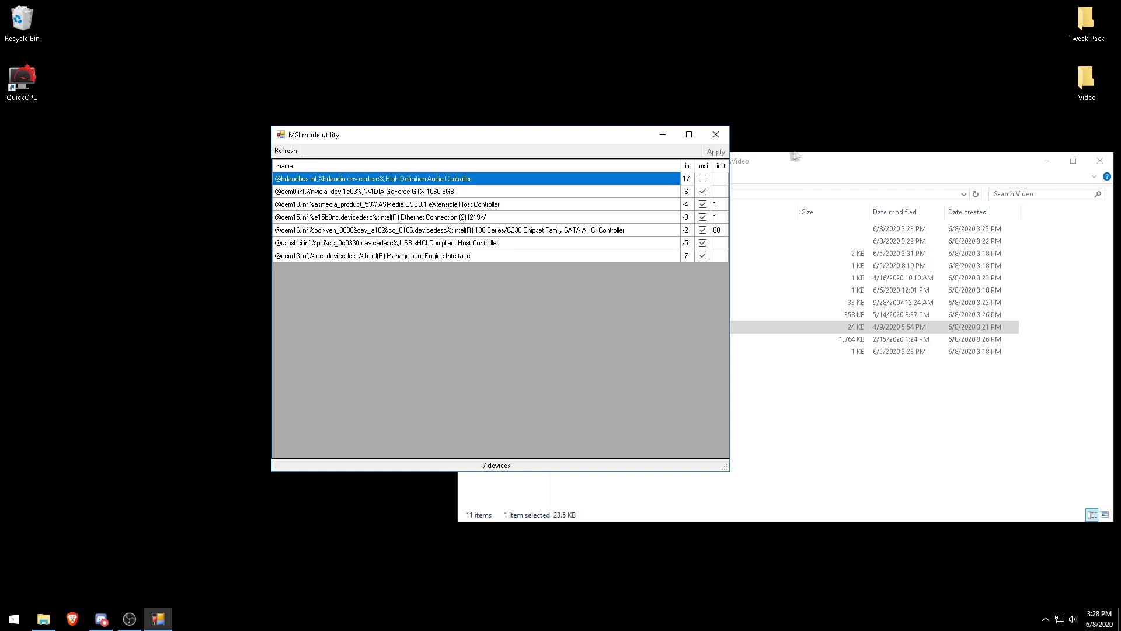
left_click_drag(465, 142, 398, 149)
left_click_drag(501, 147, 532, 111)
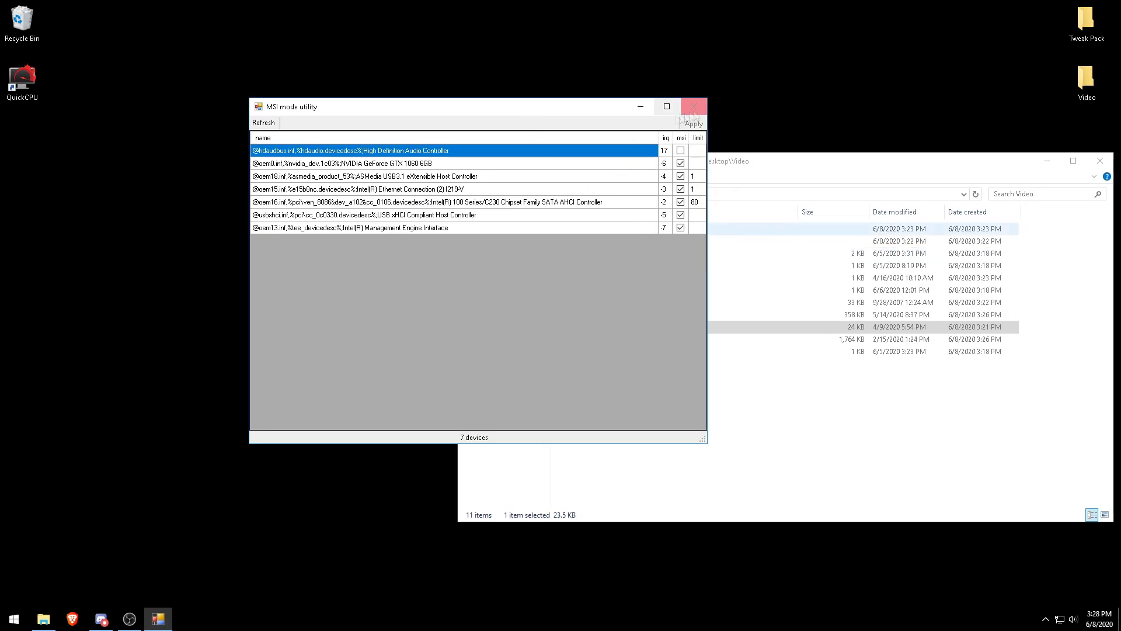
left_click_drag(572, 112, 510, 105)
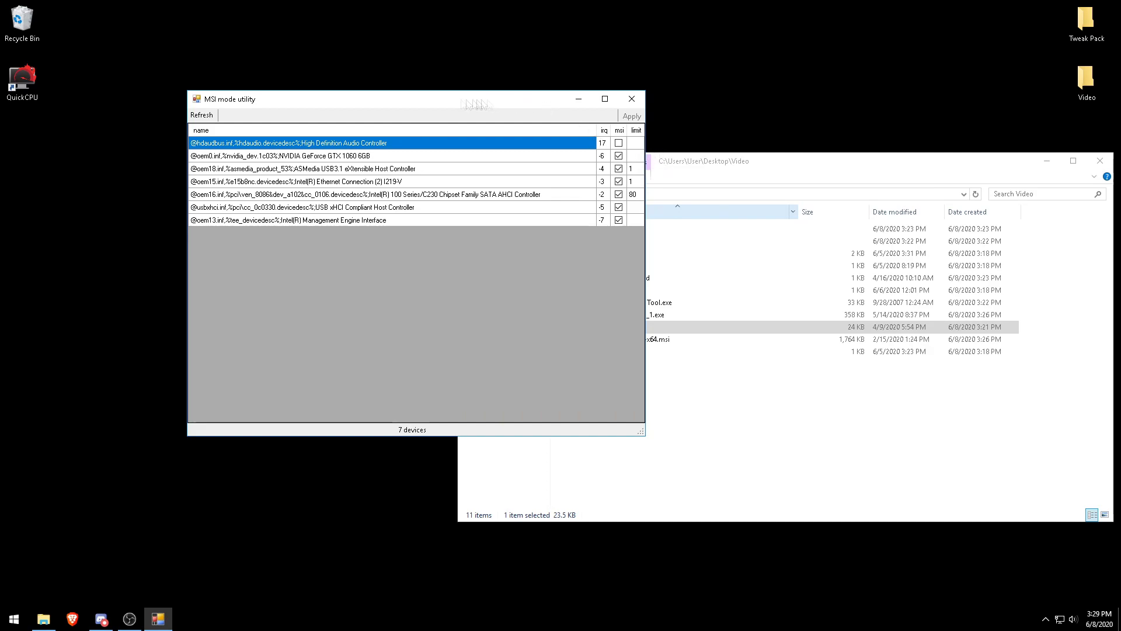
left_click_drag(426, 105, 310, 107)
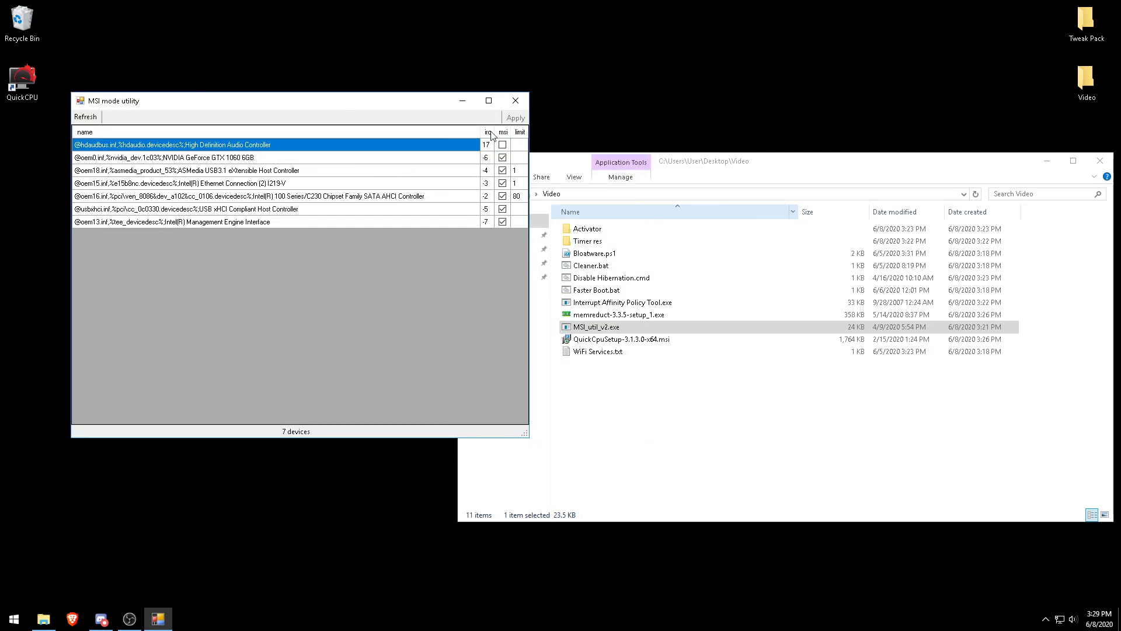
left_click(515, 103)
Open Interrupt Affinity Policy Tool.exe from the Video folder and select the NVIDIA GeForce GTX 1060 6GB in the device list.
double_click(623, 303)
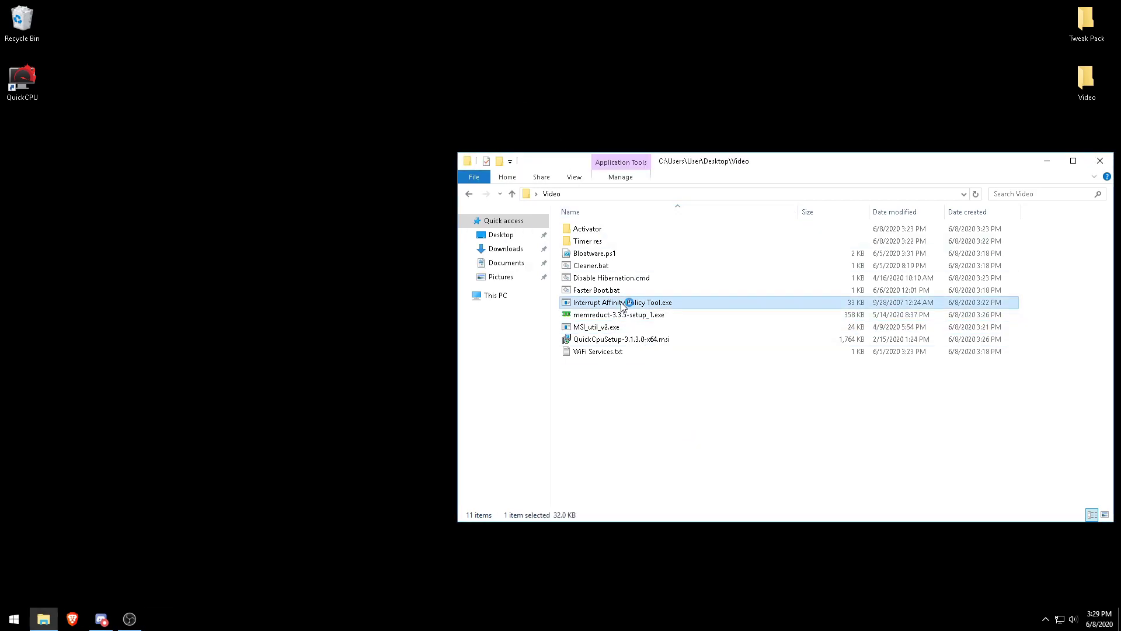
left_click_drag(68, 14, 285, 50)
scroll(410, 130, "down", 6)
scroll(374, 121, "down", 4)
scroll(379, 117, "up", 6)
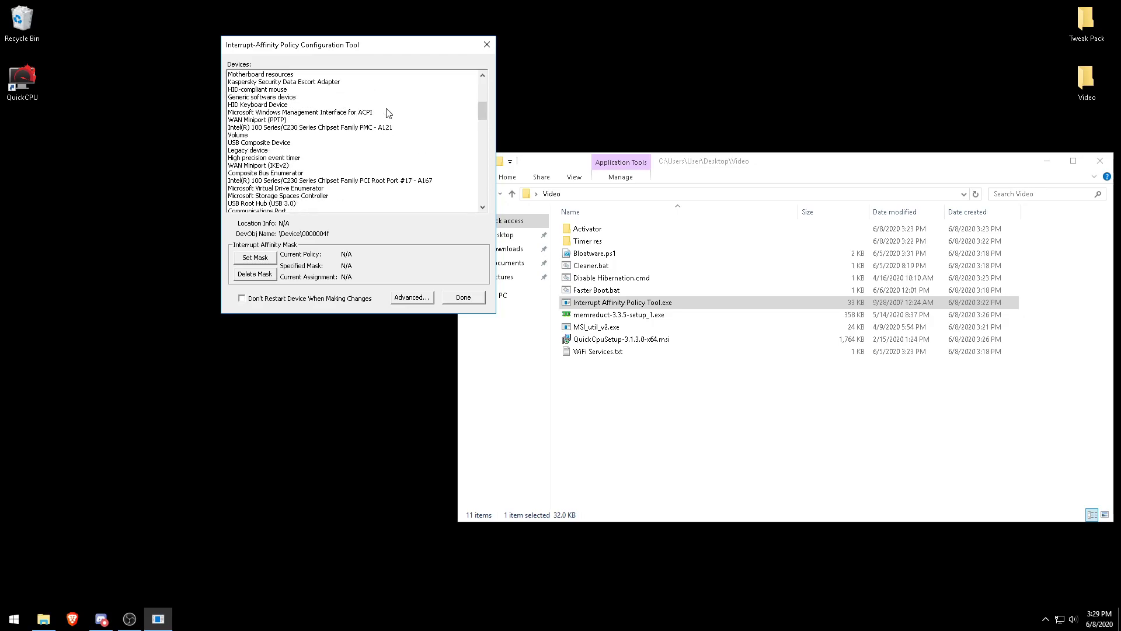
scroll(393, 109, "down", 4)
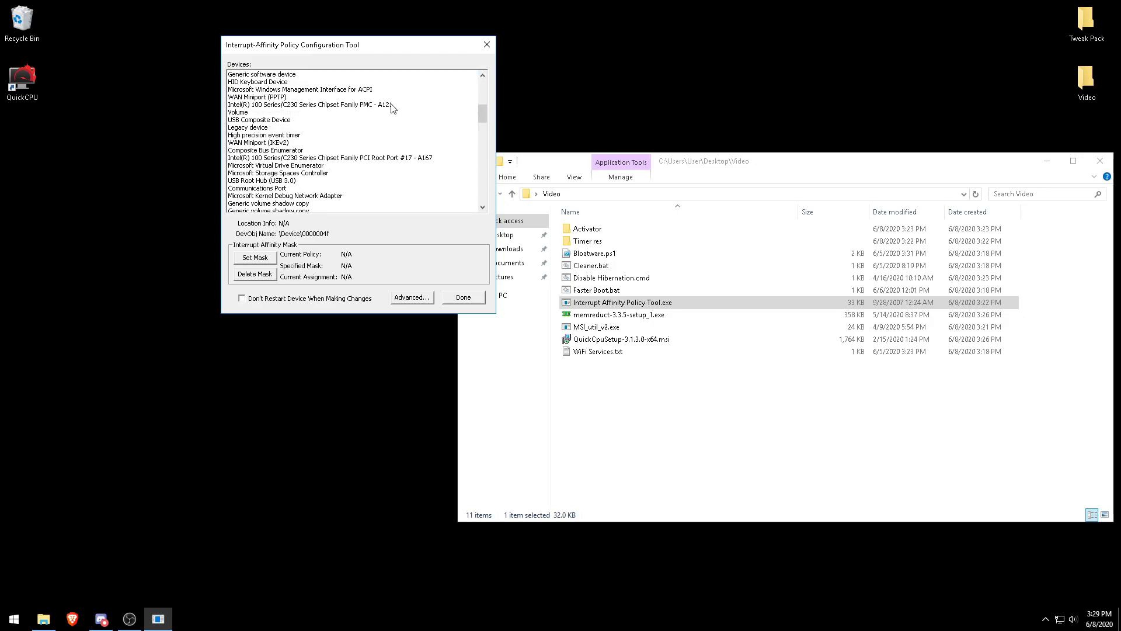
scroll(393, 107, "down", 8)
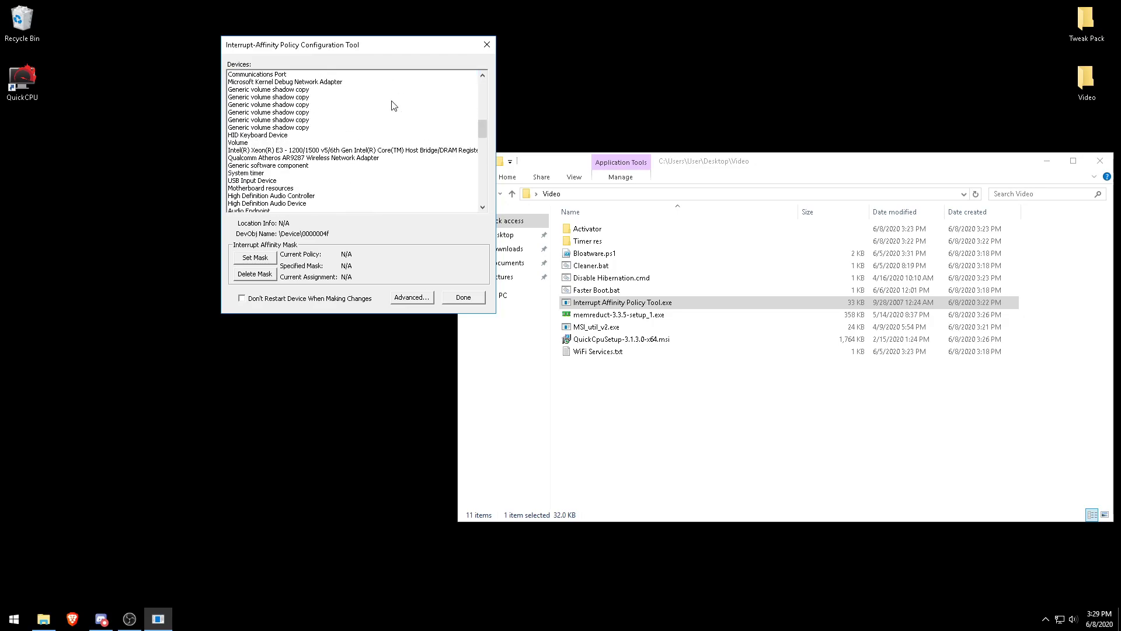
scroll(315, 171, "down", 10)
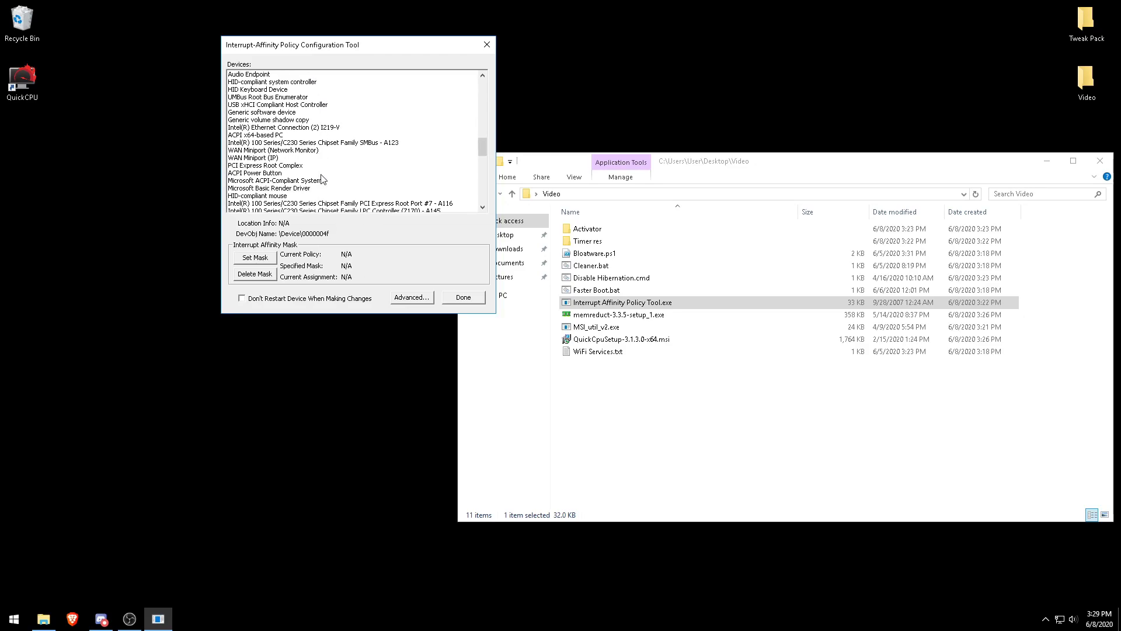
scroll(325, 174, "down", 3)
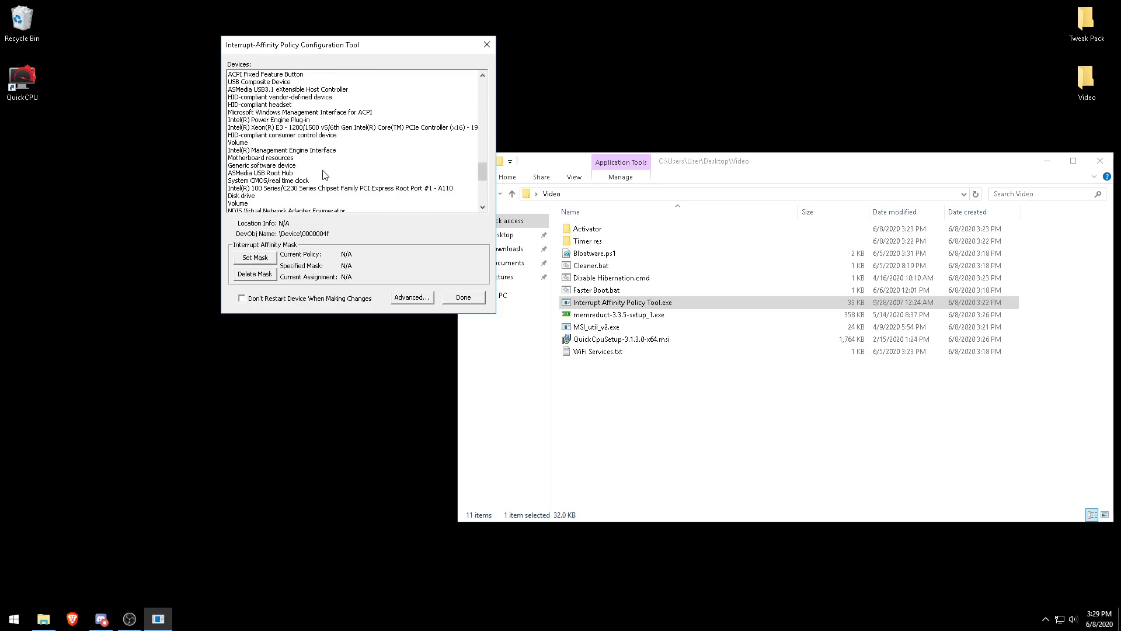
scroll(325, 174, "up", 15)
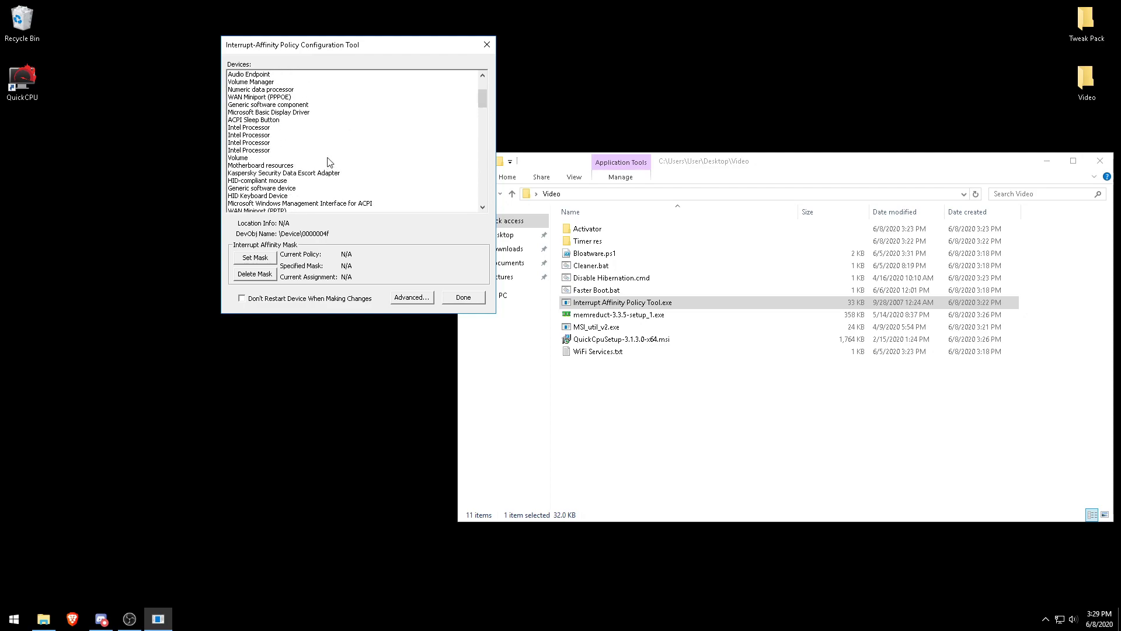
scroll(327, 162, "up", 3)
scroll(320, 198, "down", 10)
left_click(320, 196)
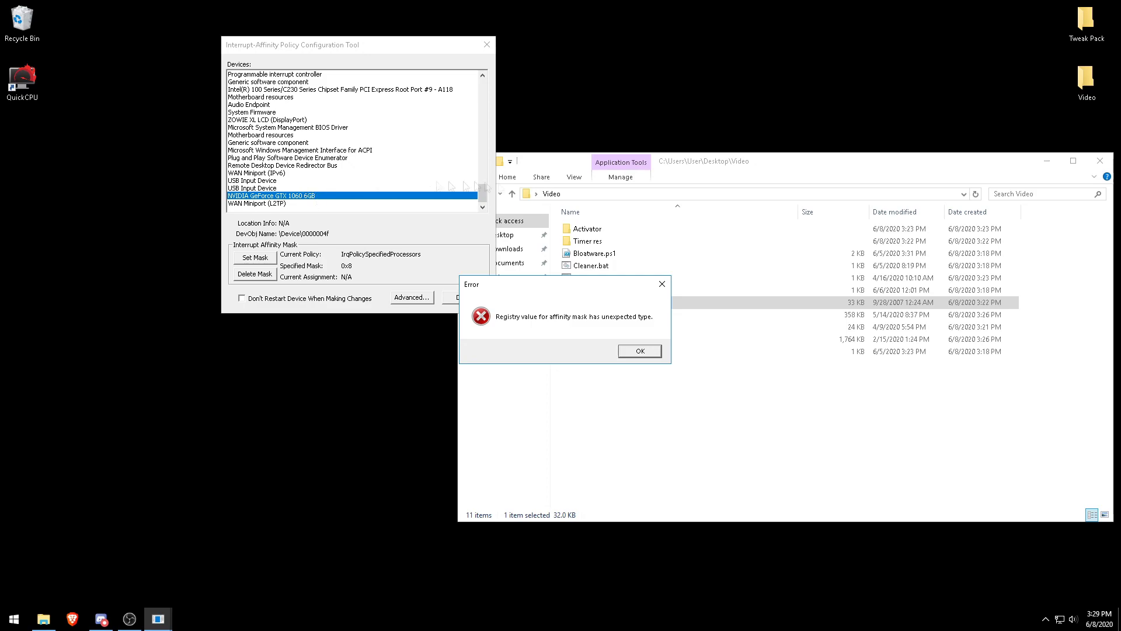
left_click_drag(533, 284, 548, 215)
left_click(653, 286)
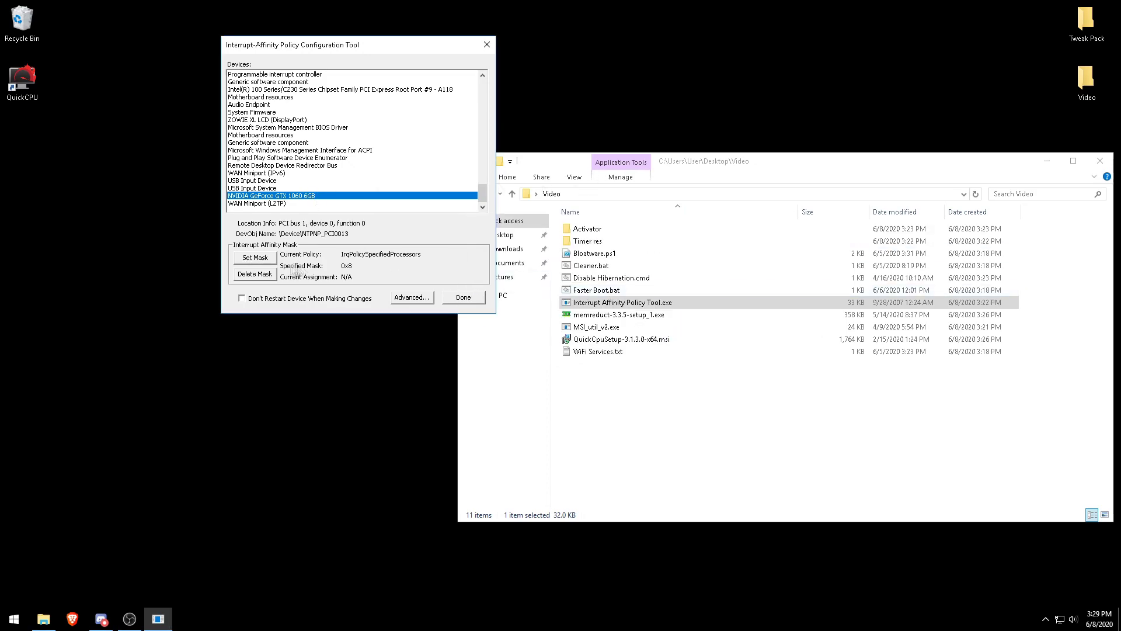
Confirm CPU 3 as the graphics card's interrupt affinity mask, decline restarting the device, and close the configuration tool.
left_click(255, 258)
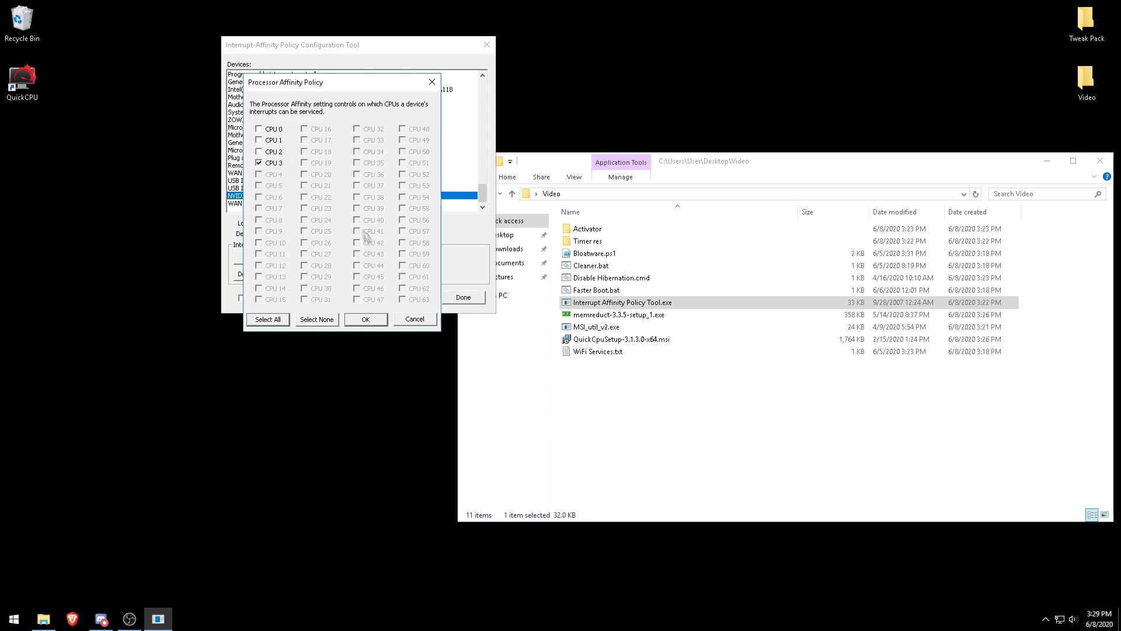
left_click_drag(286, 82, 415, 92)
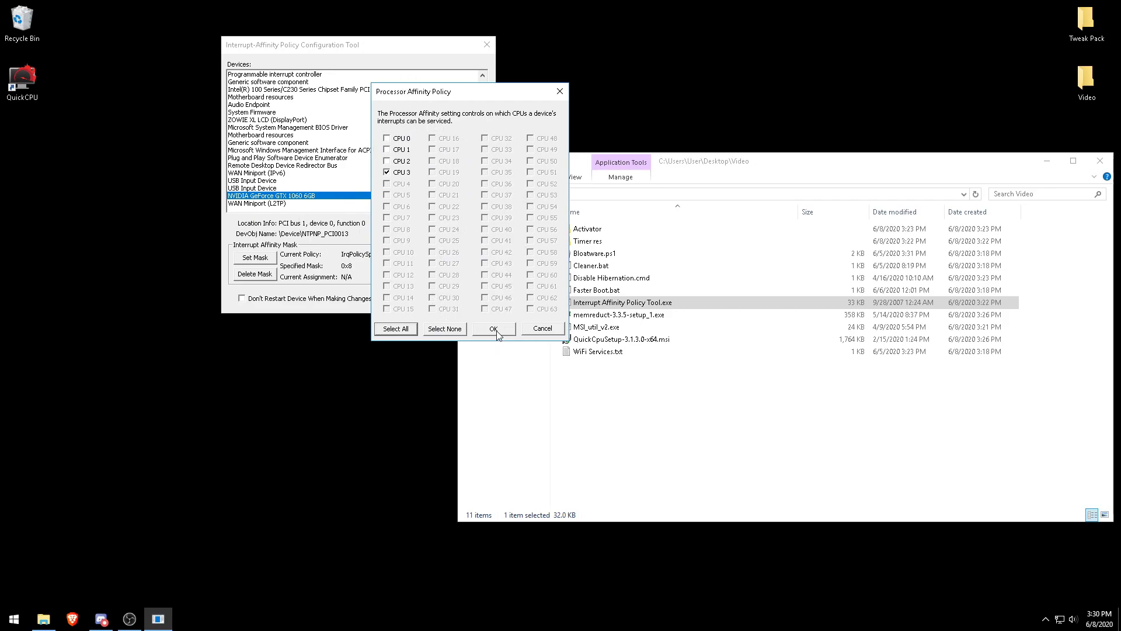
left_click(494, 331)
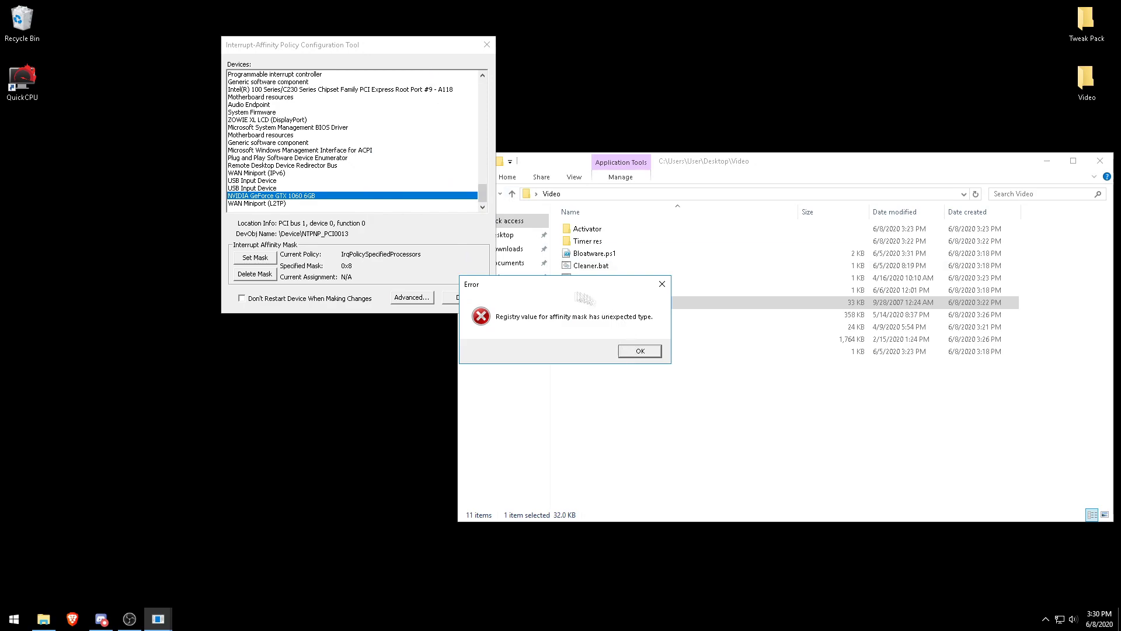
left_click(639, 351)
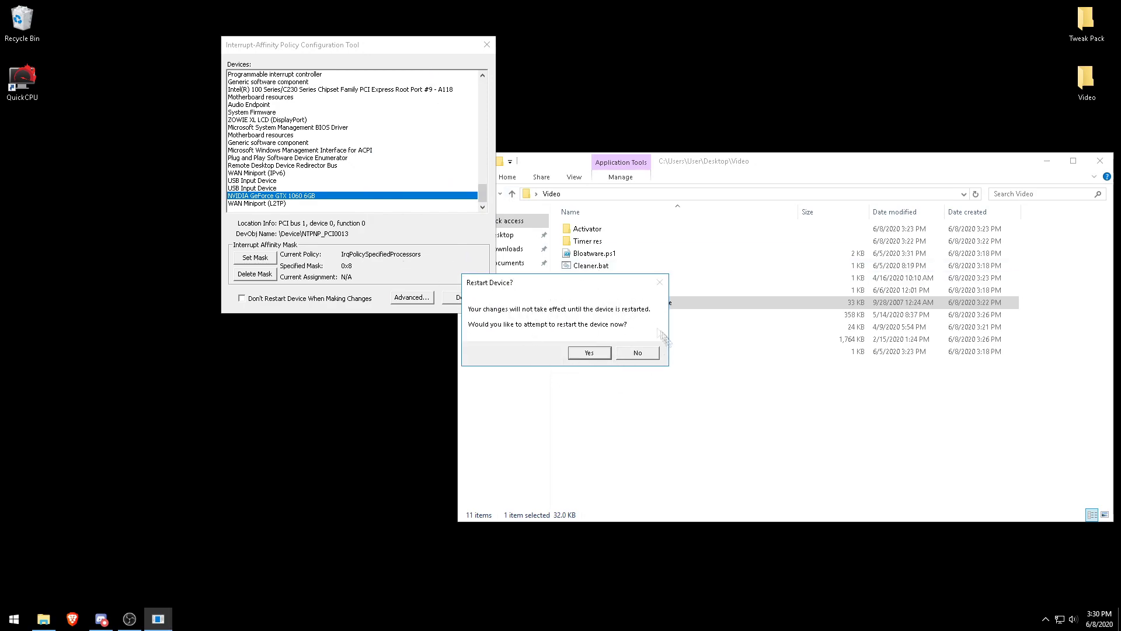
left_click(640, 355)
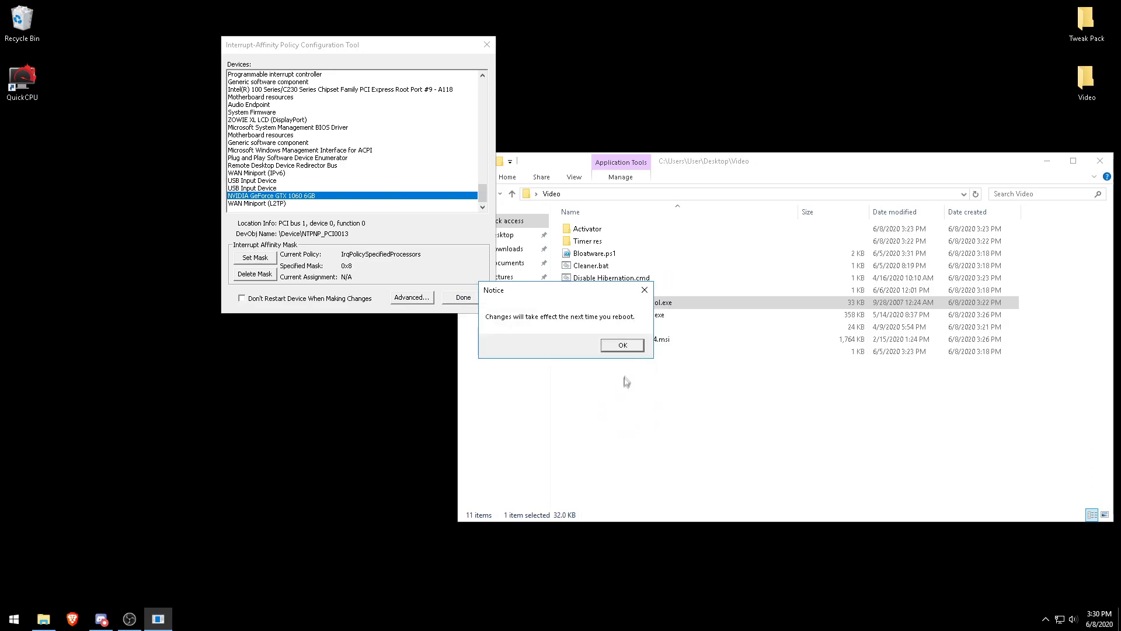
left_click(630, 343)
left_click(641, 351)
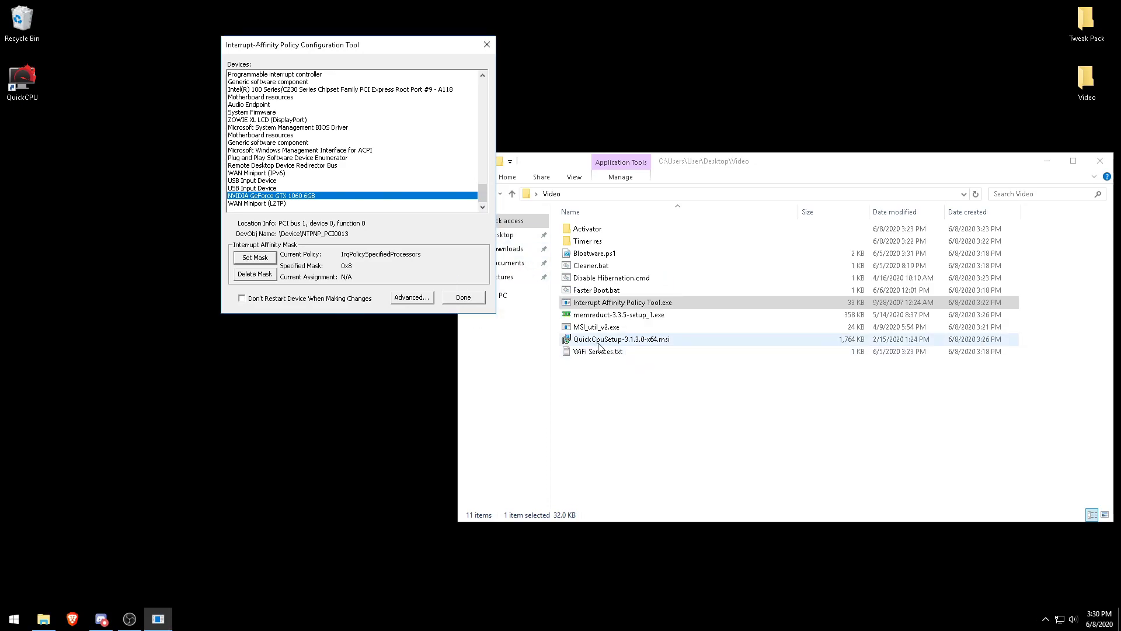
left_click(486, 45)
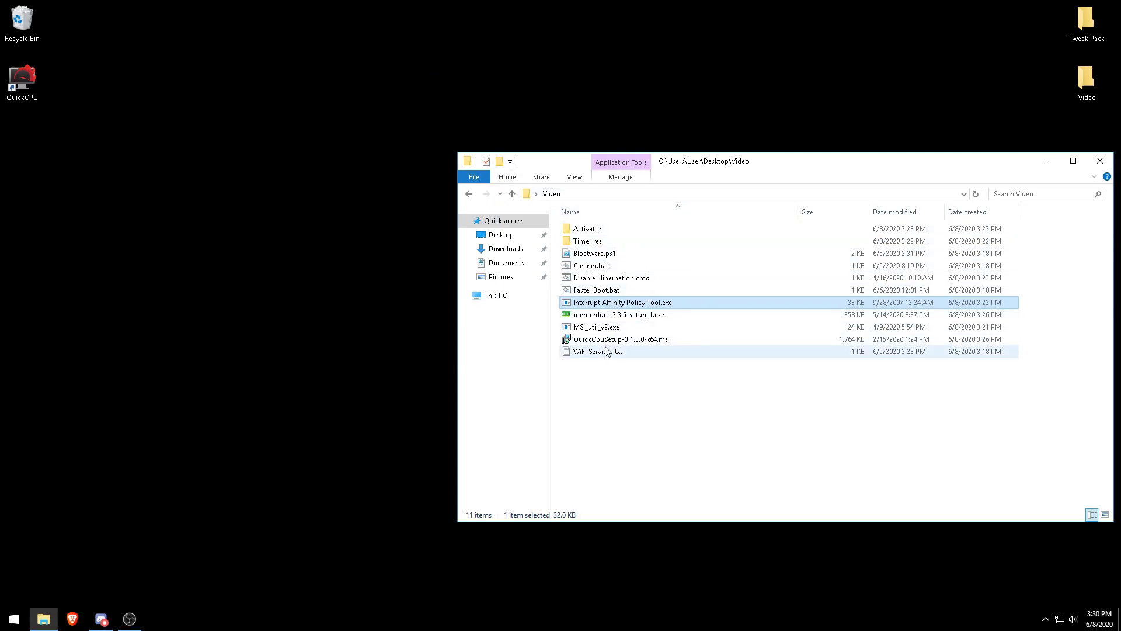
Open the Timer res folder, view the contents of TimerResService.bat in the text editor, and close it.
double_click(589, 241)
left_click(587, 231)
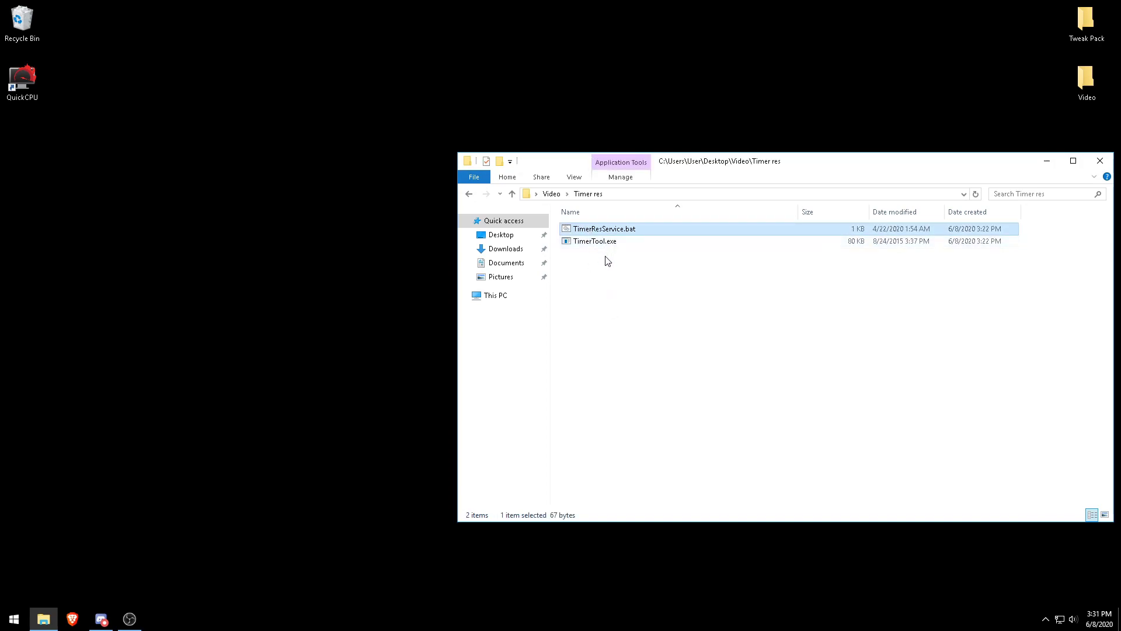
left_click(601, 260)
right_click(586, 231)
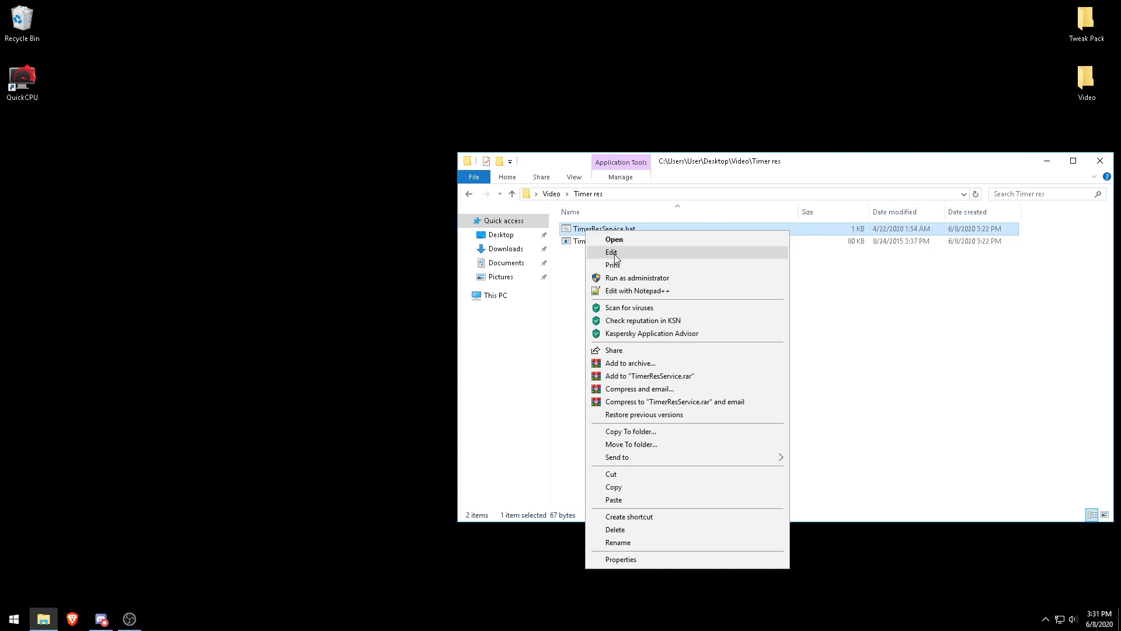
left_click(608, 250)
left_click(941, 91)
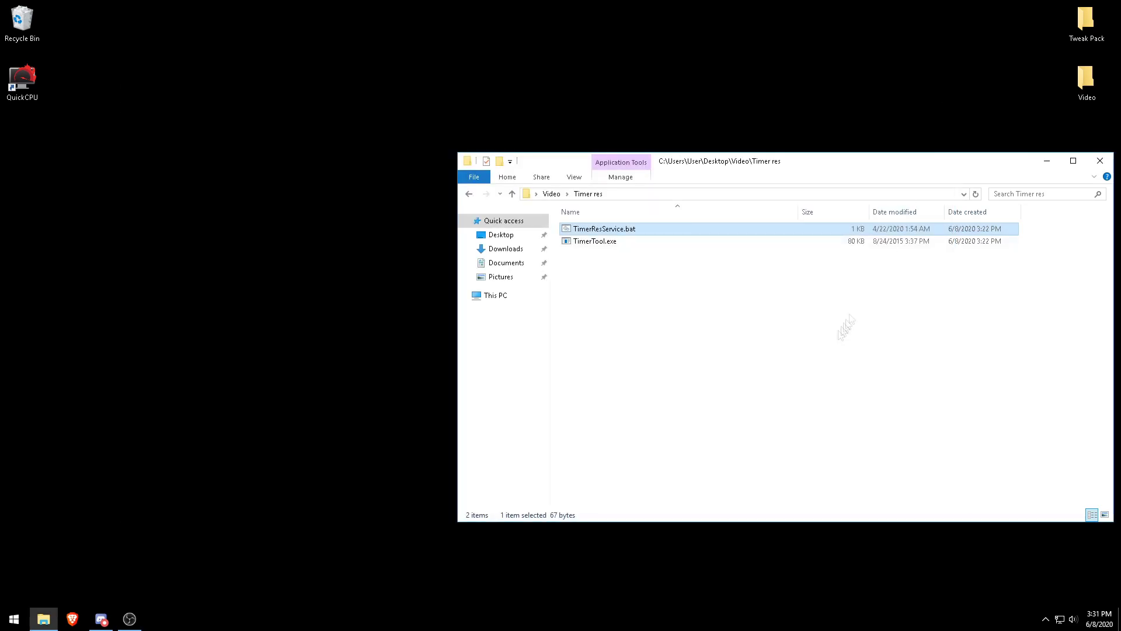
Open a second File Explorer window at C:\Program Files and look for TimerTool.exe there.
right_click(42, 615)
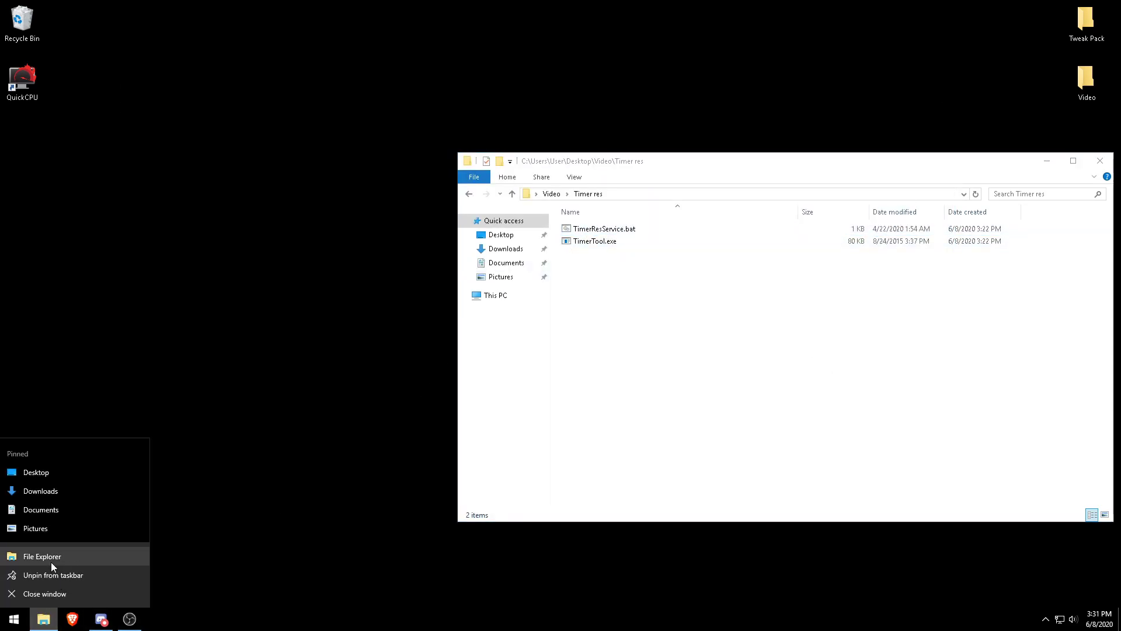
left_click(50, 555)
double_click(221, 313)
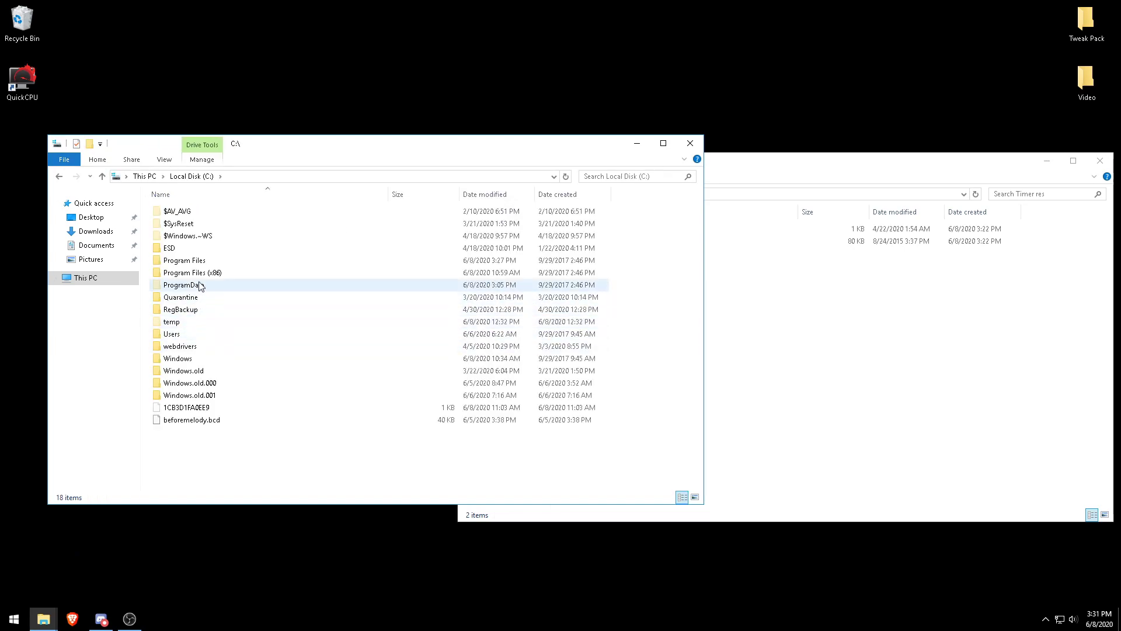
double_click(226, 259)
scroll(222, 393, "down", 1)
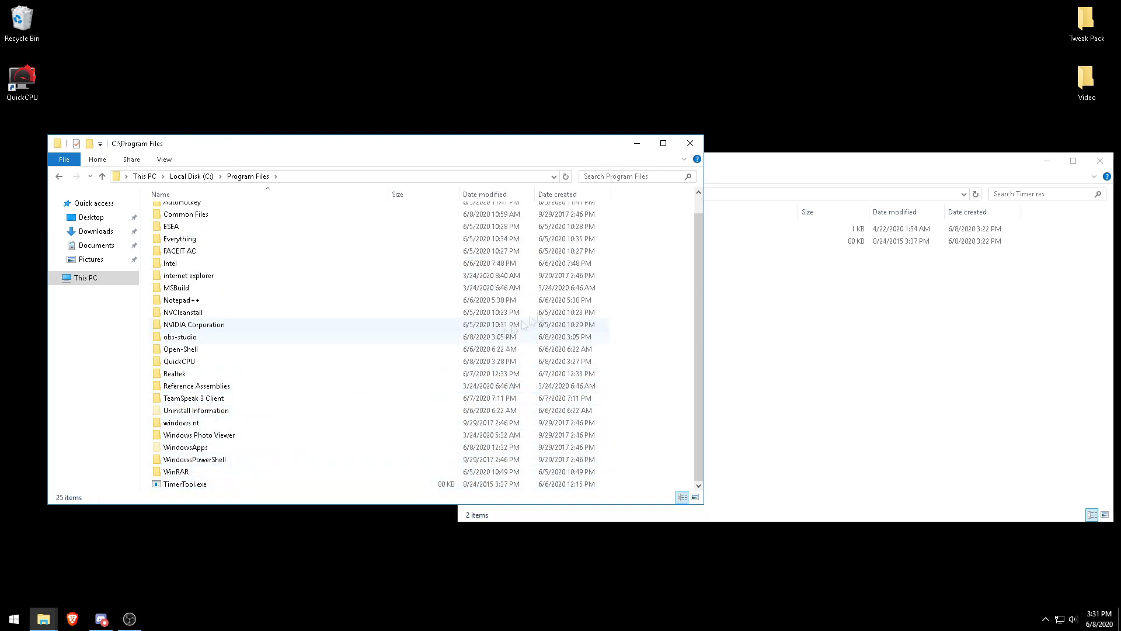
Review the commands in Faster Boot.bat from the Video folder, and run the script through to its end.
left_click(753, 310)
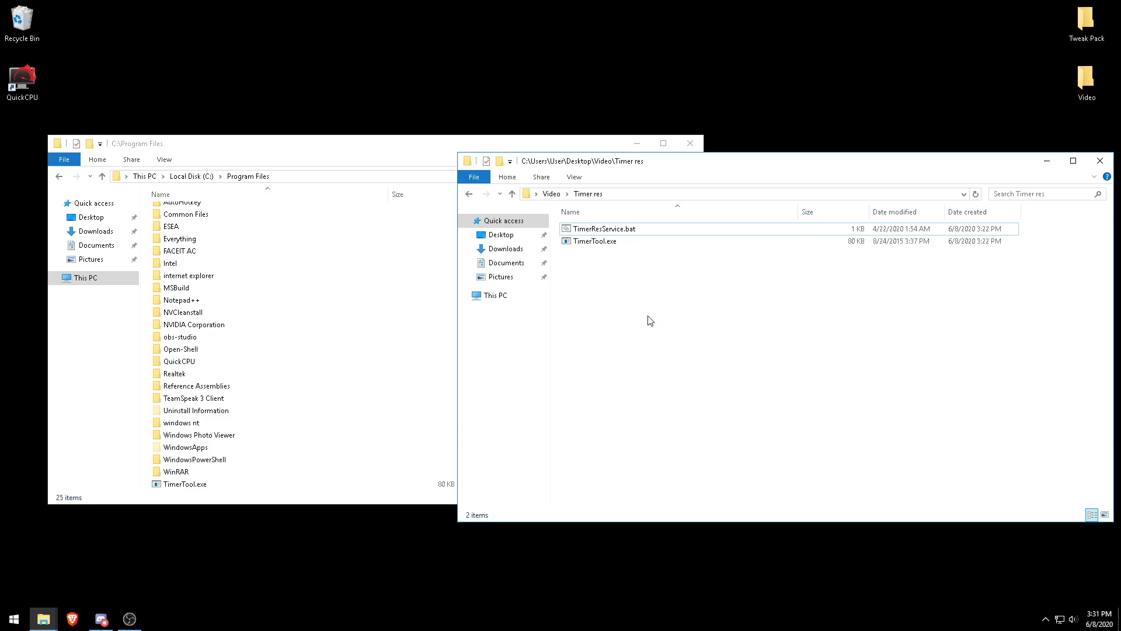
left_click(551, 193)
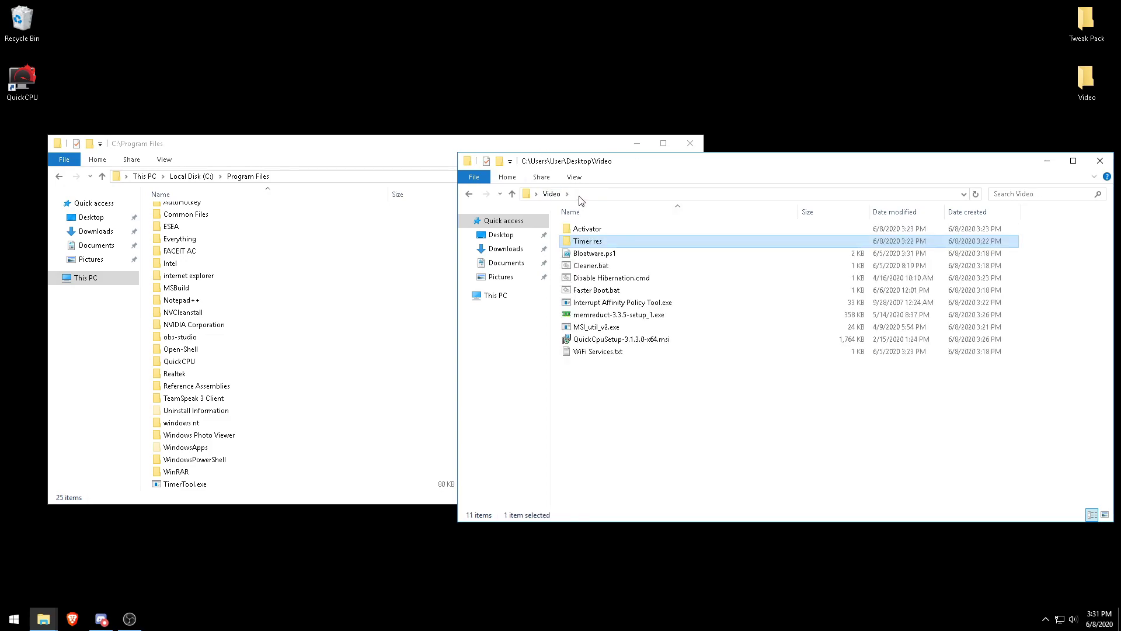
left_click(598, 290)
right_click(600, 291)
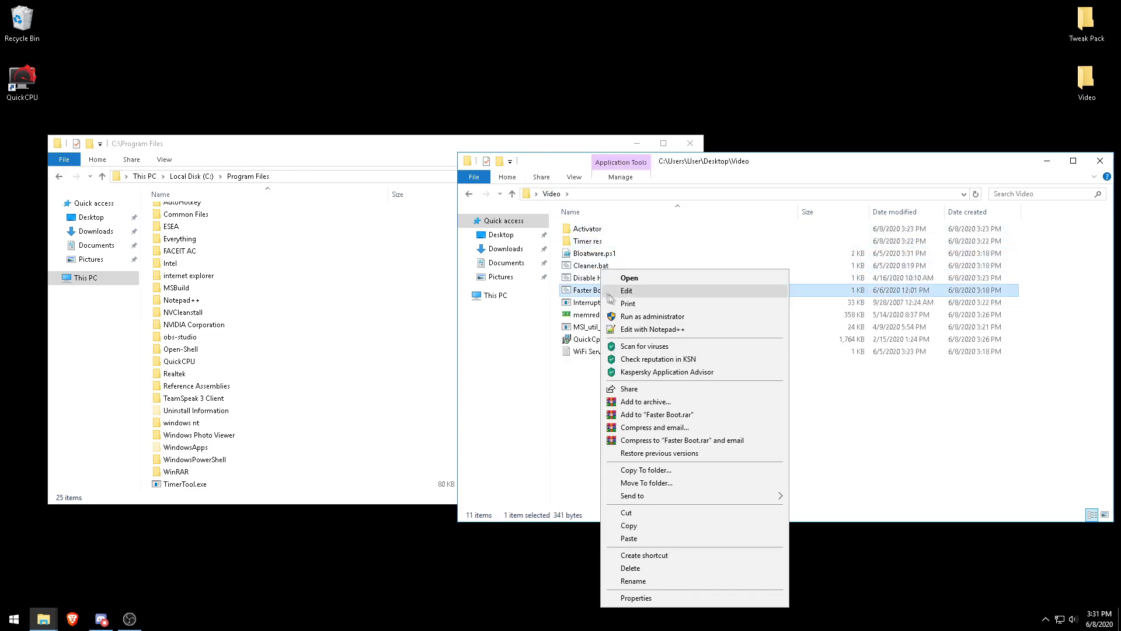
left_click(634, 291)
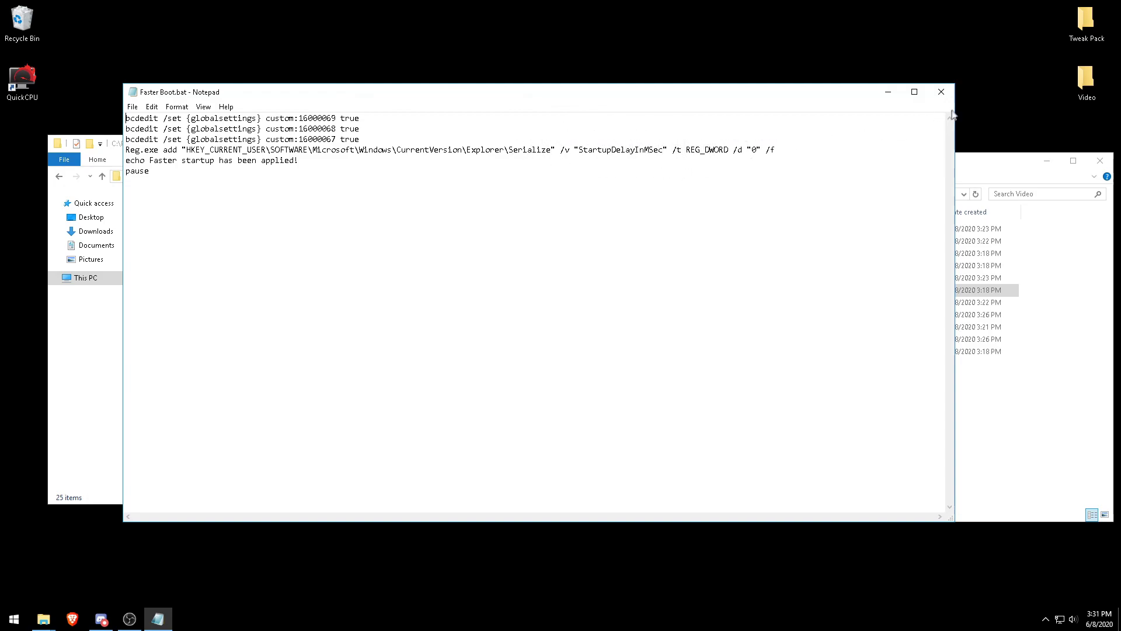
left_click(941, 91)
double_click(594, 292)
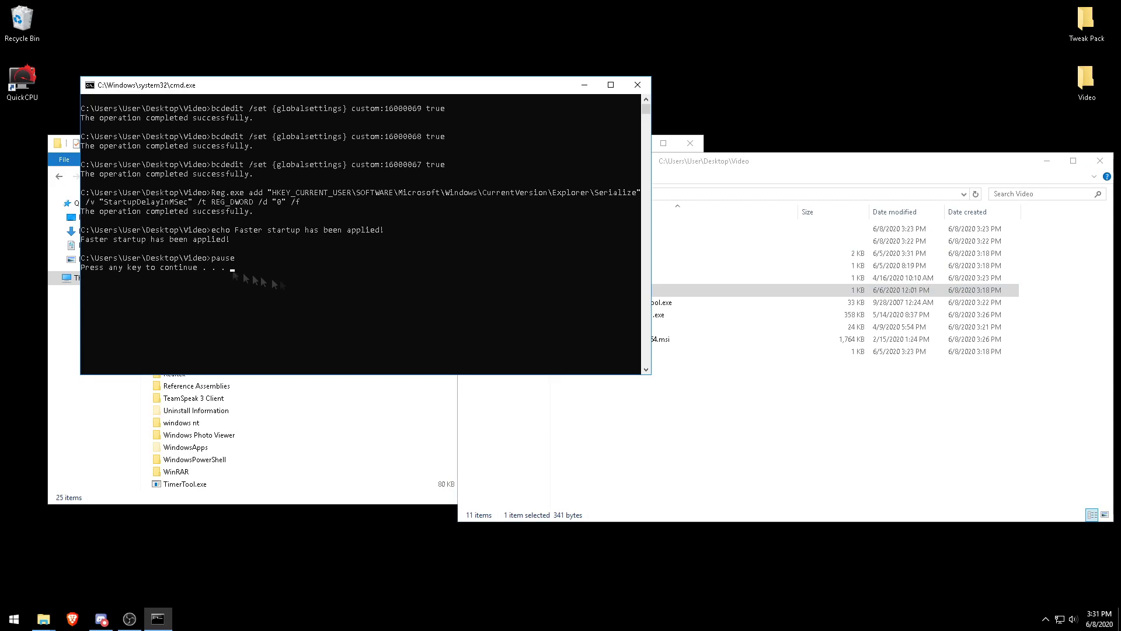
key("Return")
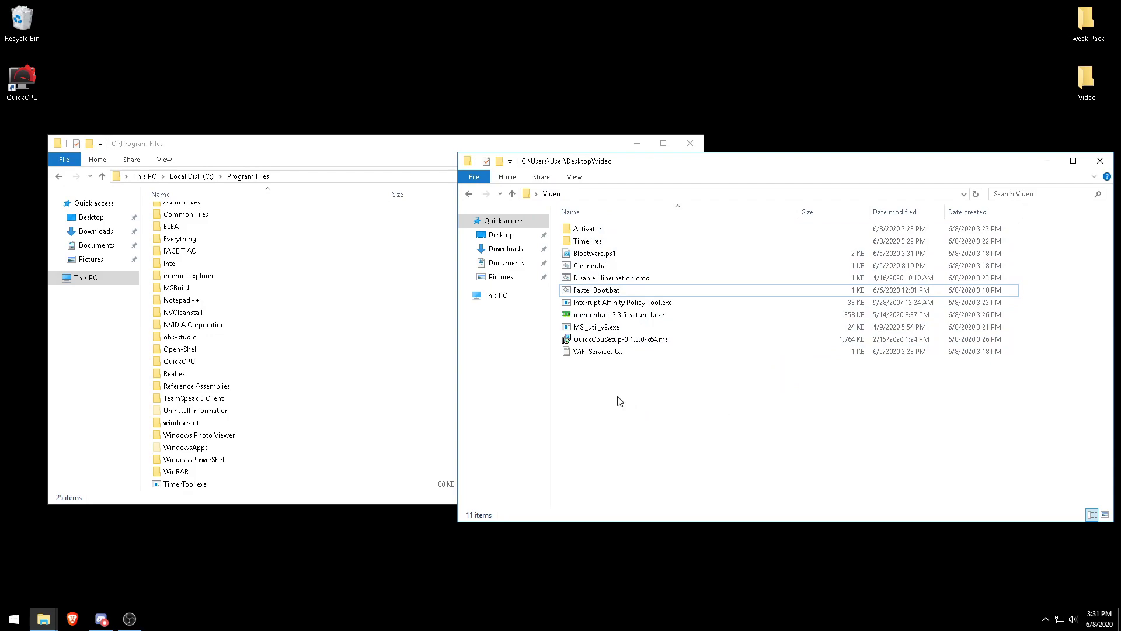
Switch to the Minecraft Launcher and review the Forge installation's JVM arguments without saving changes.
left_click(1, 627)
type("cmd")
key("Return")
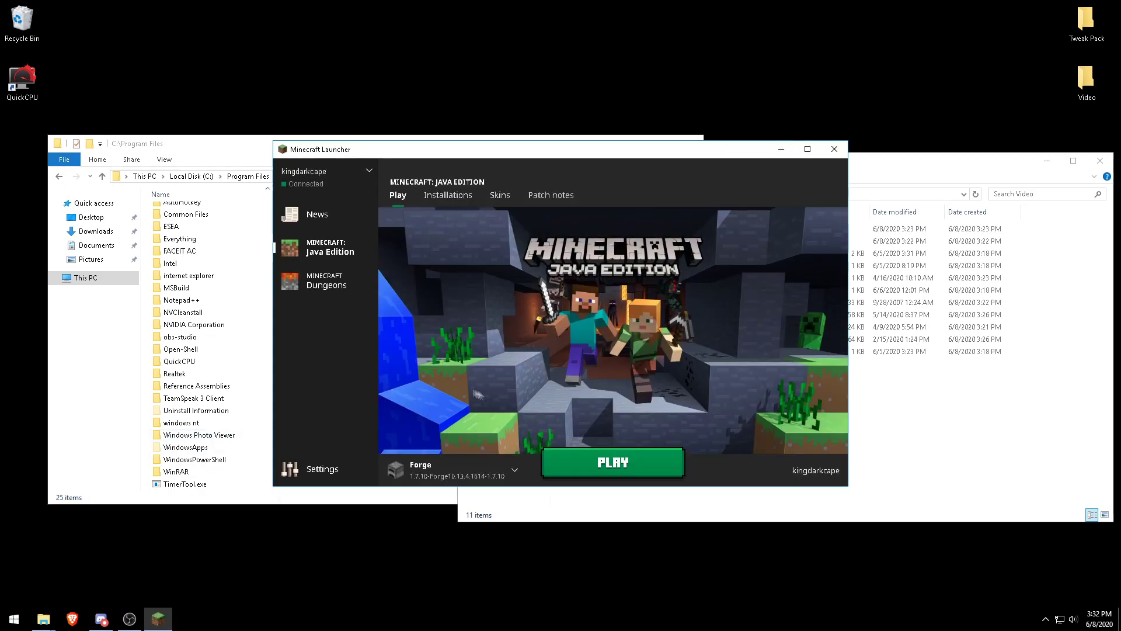
left_click(468, 197)
left_click(827, 262)
left_click(810, 285)
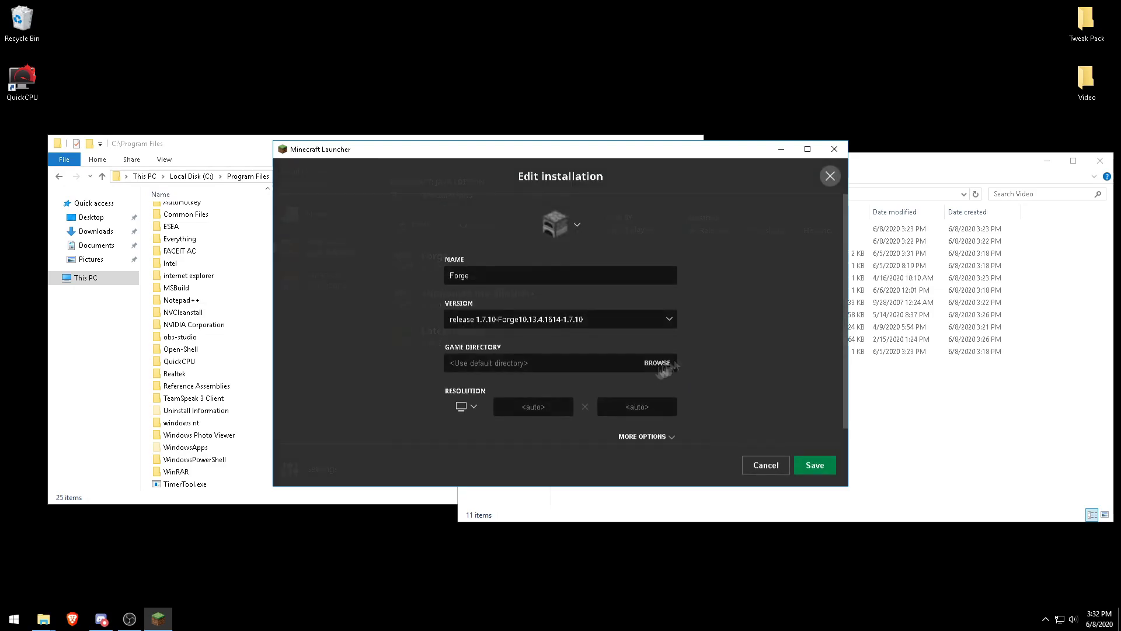
left_click(642, 420)
scroll(633, 431, "down", 2)
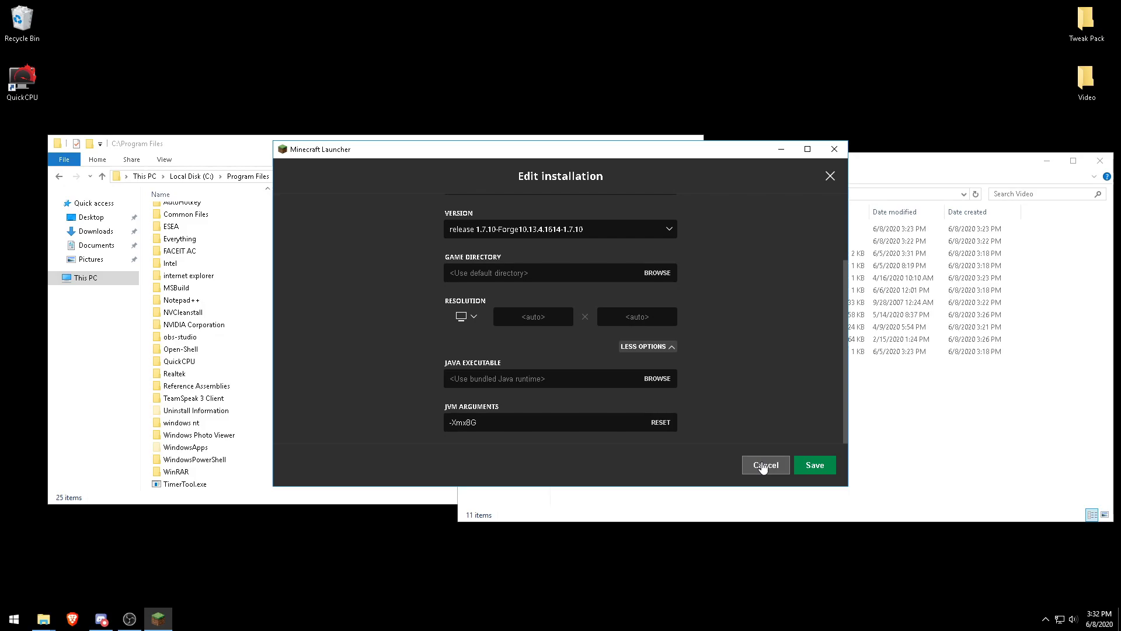
left_click(752, 470)
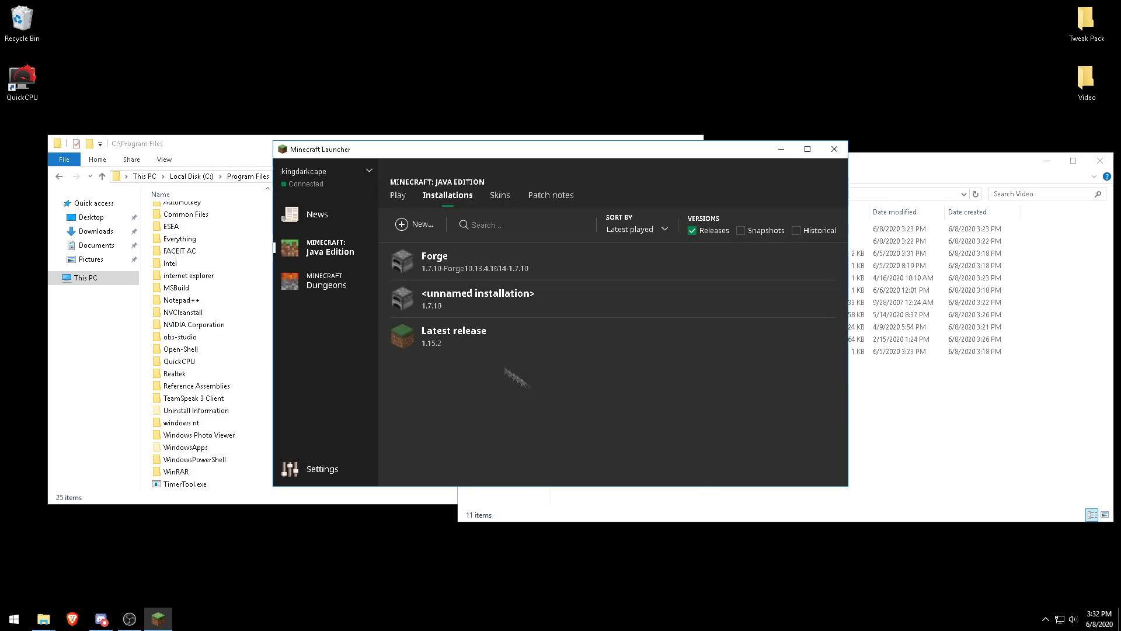
Launch the Forge 1.7.10 installation of Minecraft.
left_click(403, 196)
left_click(600, 474)
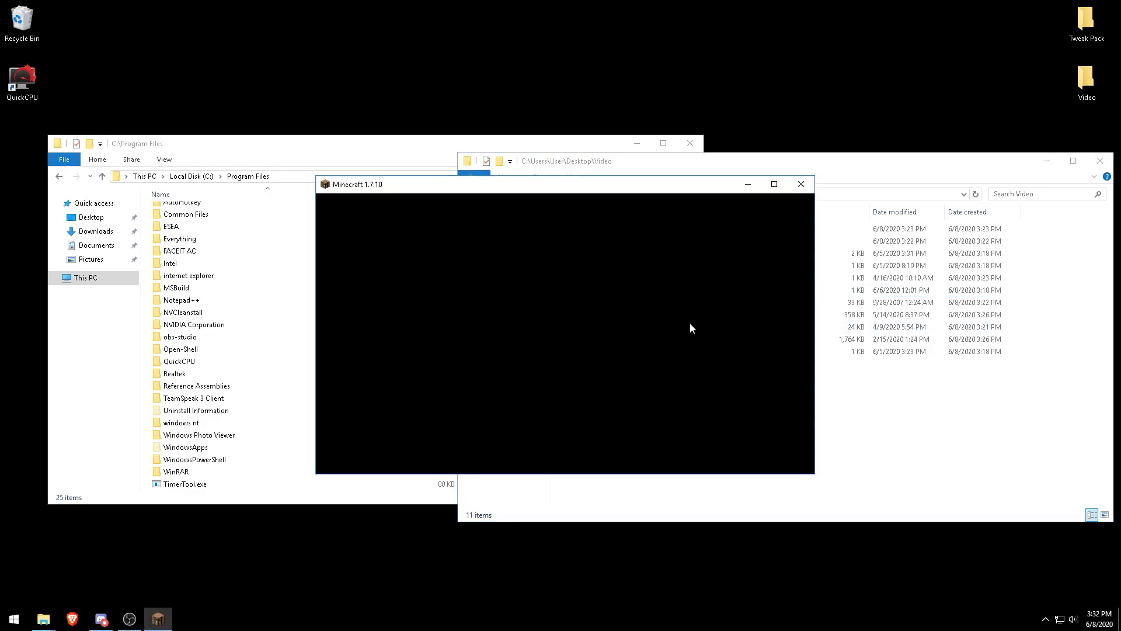
left_click(139, 620)
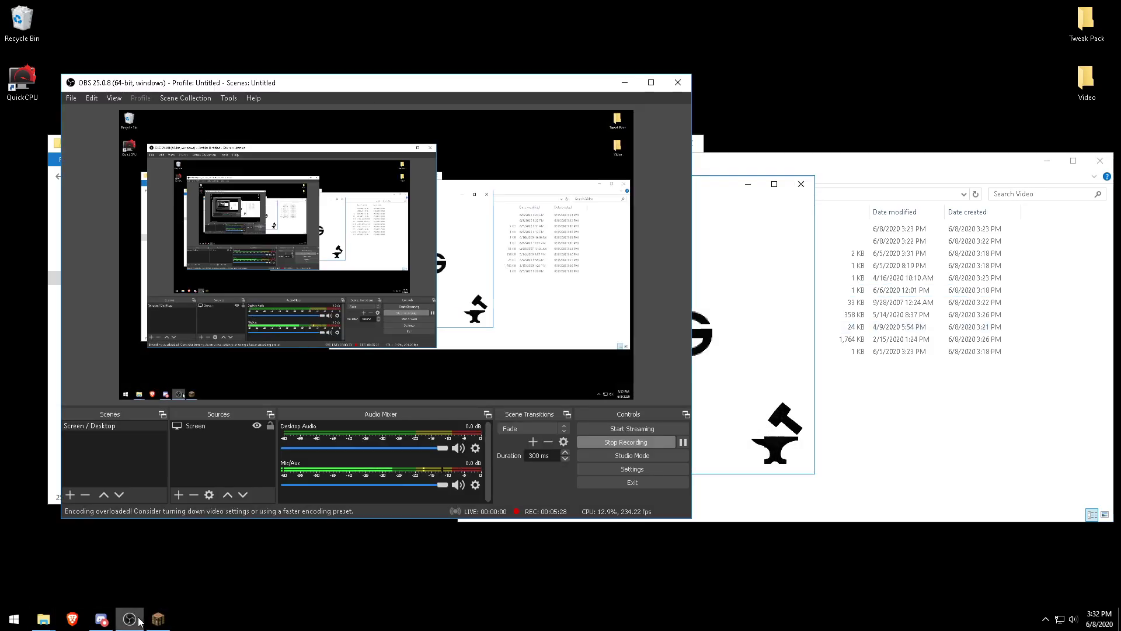
left_click(139, 620)
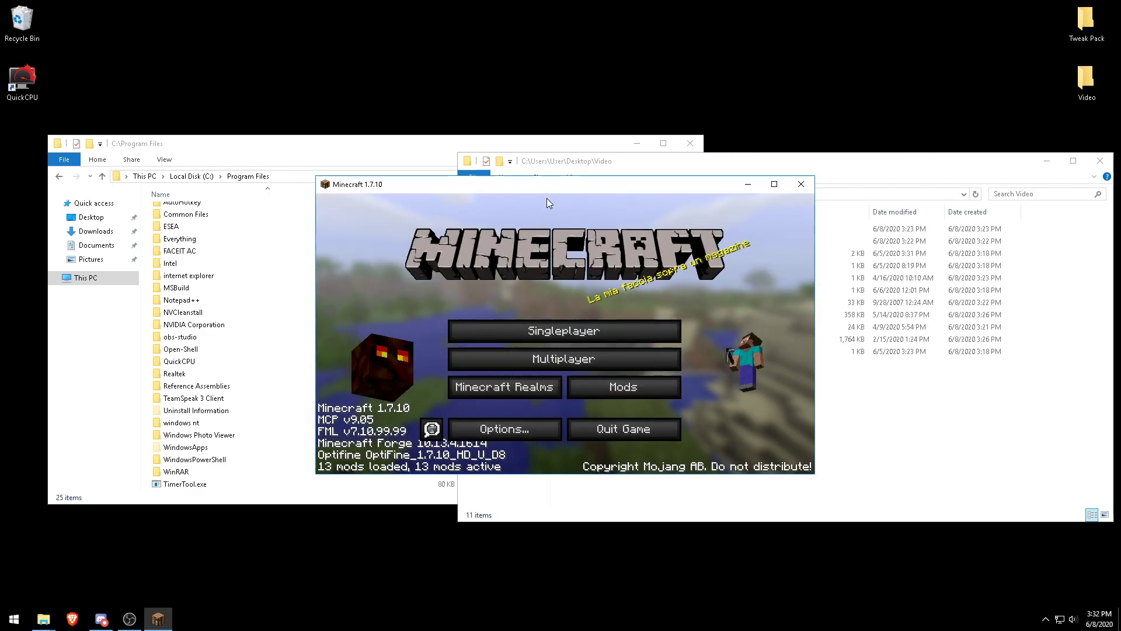
Open Task Manager's process details and set the priority of Minecraft's javaw.exe process to High.
left_click_drag(497, 192, 432, 144)
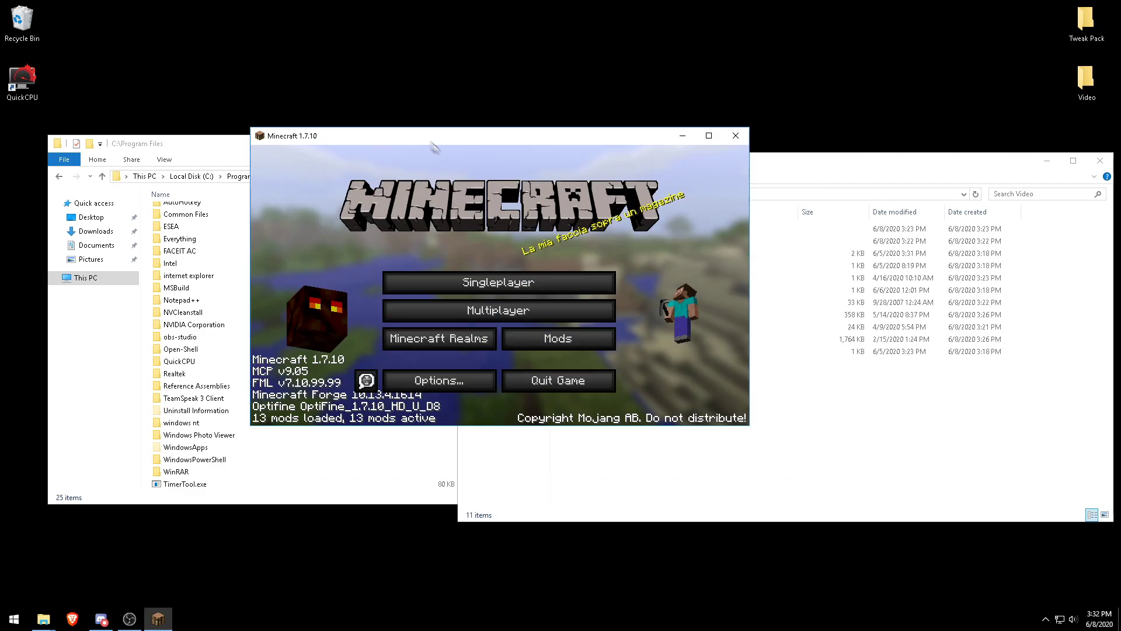
right_click(428, 618)
left_click(452, 565)
left_click(203, 40)
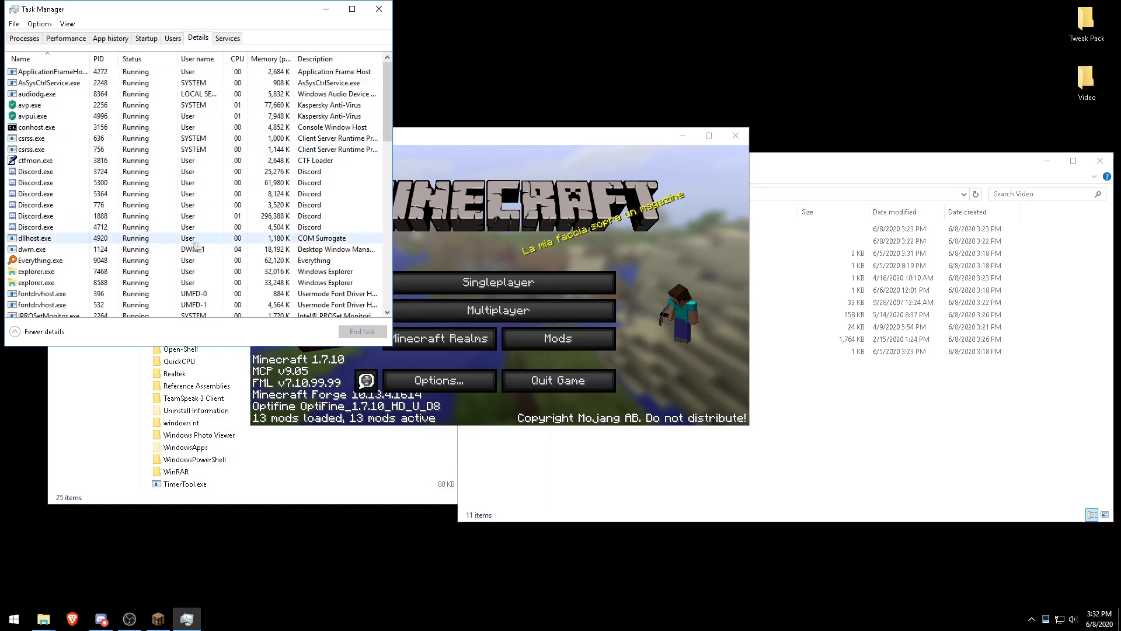
scroll(50, 257, "down", 4)
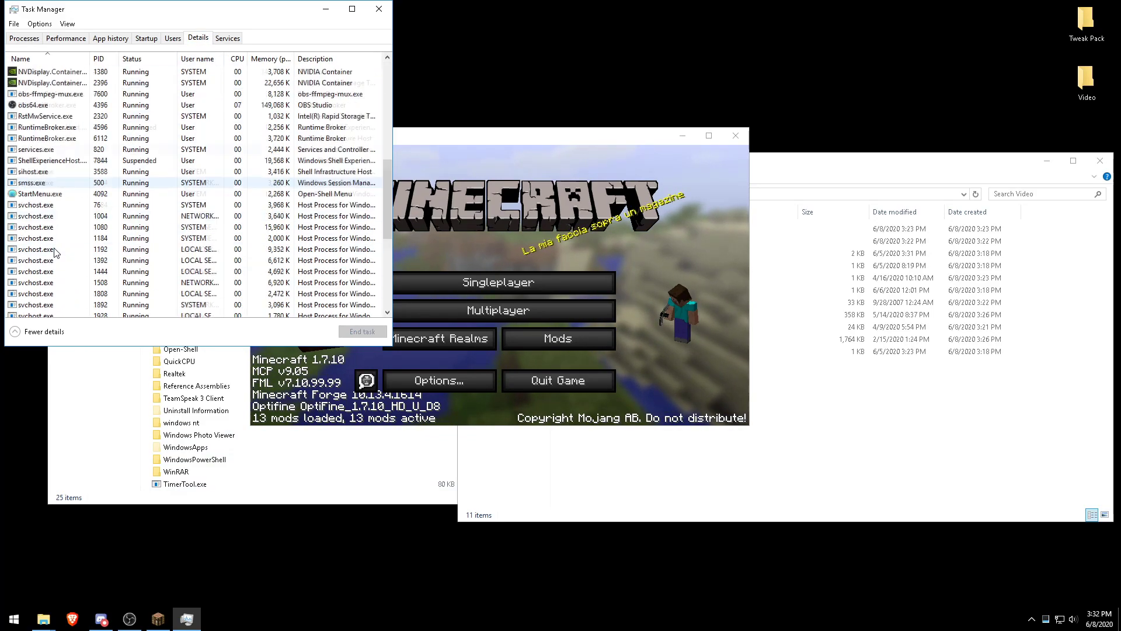
scroll(64, 249, "up", 5)
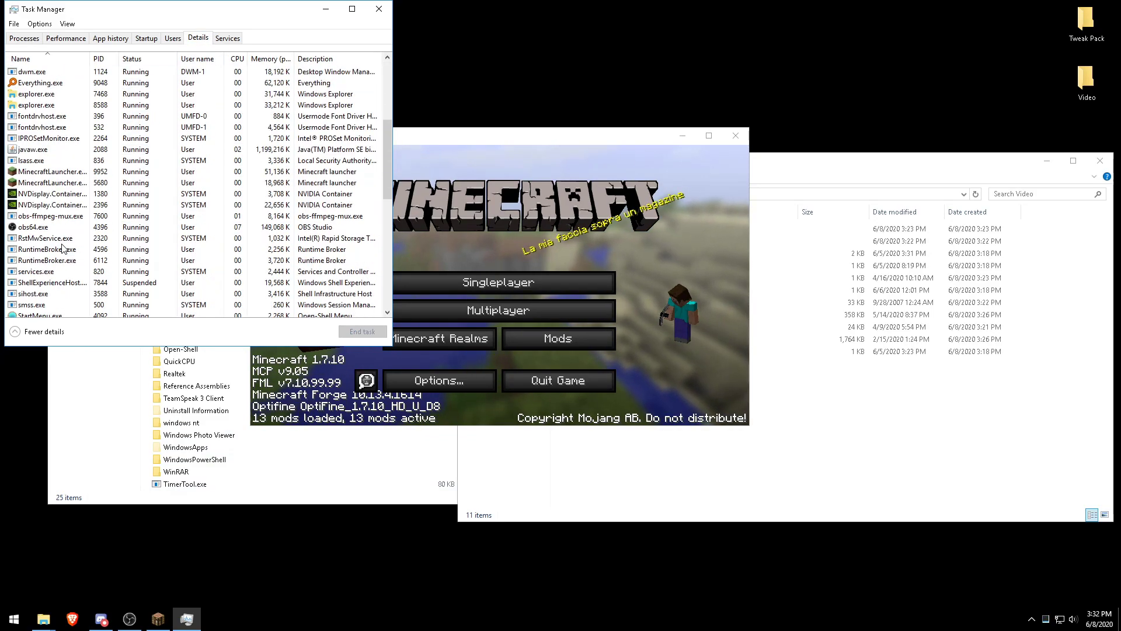
right_click(27, 149)
mouse_move(75, 183)
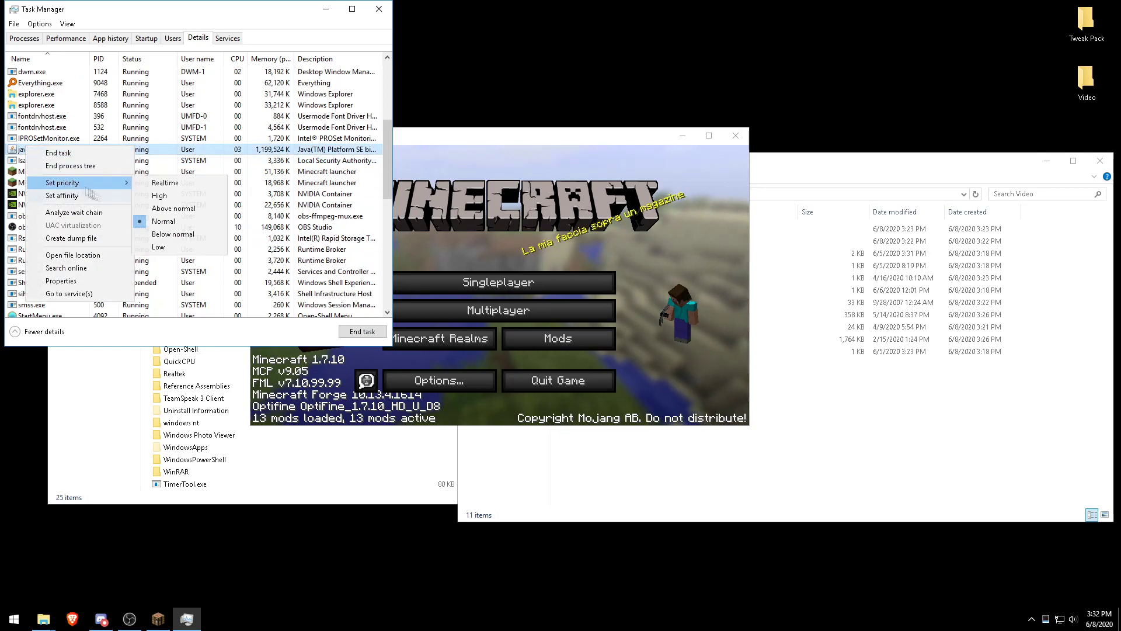
left_click(159, 196)
left_click(574, 326)
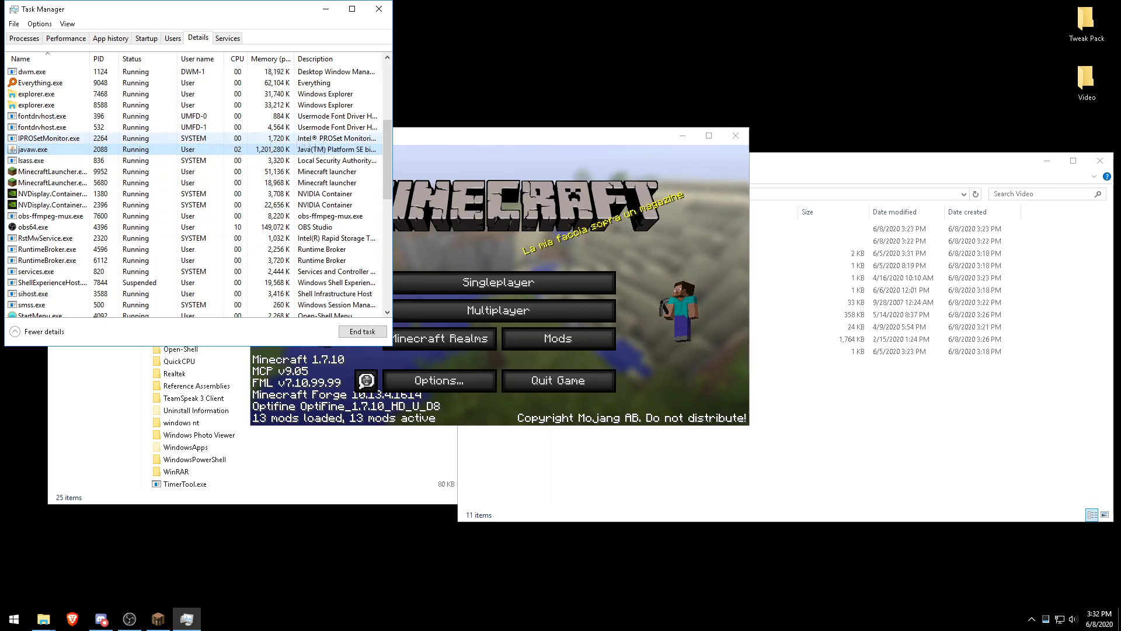
Close the Minecraft 1.7.10 game window and Task Manager.
left_click_drag(495, 144, 650, 168)
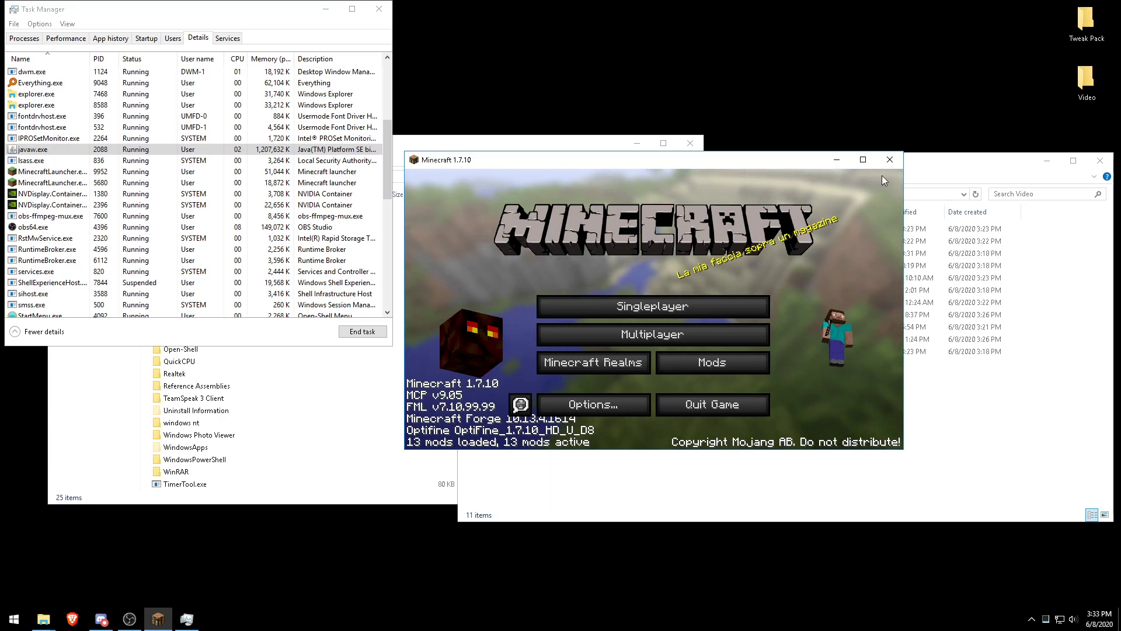
left_click(891, 160)
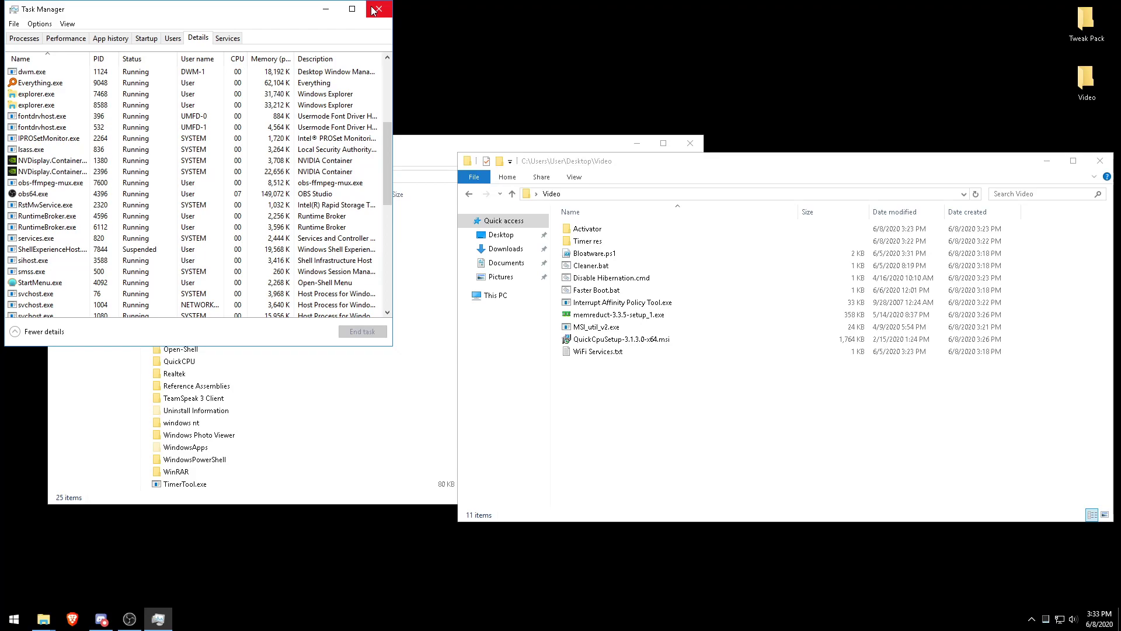
left_click(374, 10)
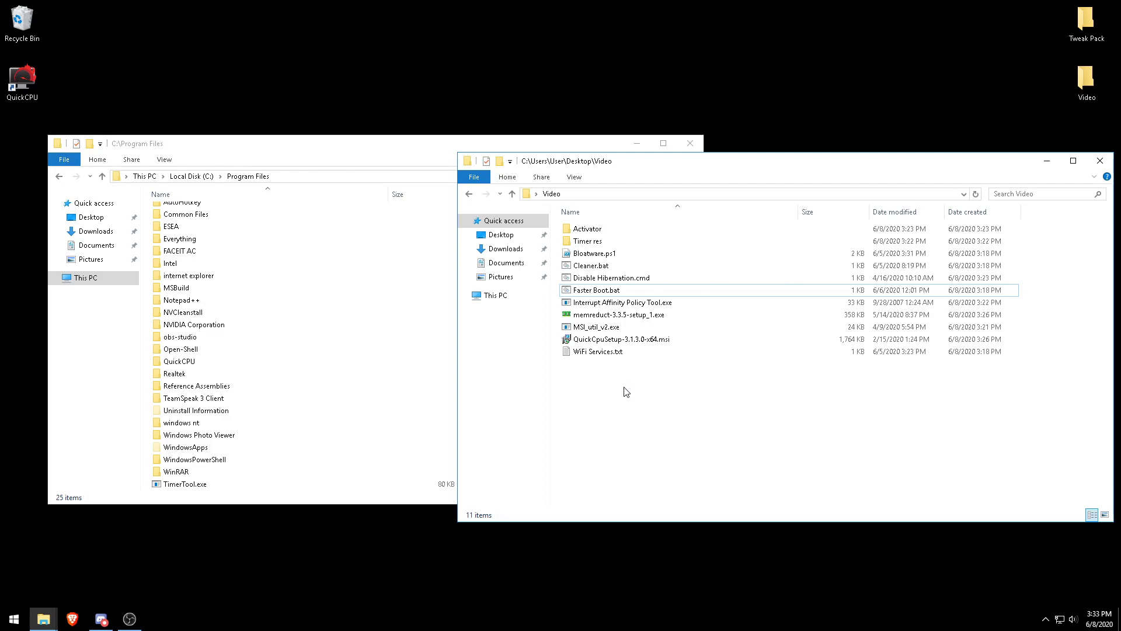
Review the commands in Cleaner.bat from the Video folder, and run the script through to its end.
left_click(603, 266)
right_click(606, 265)
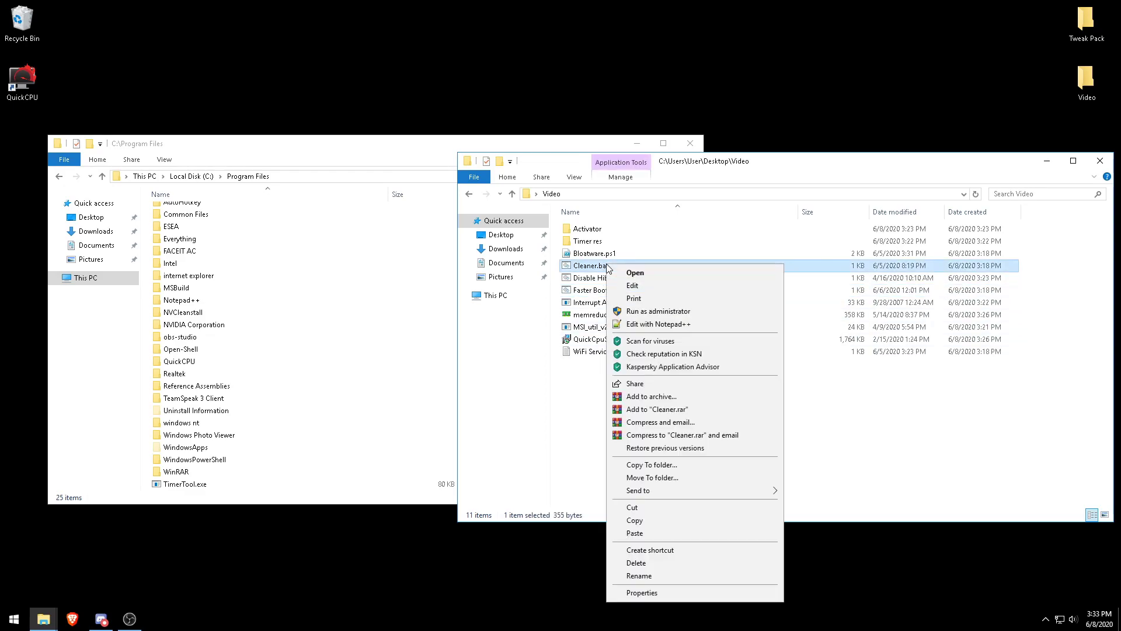
left_click(644, 285)
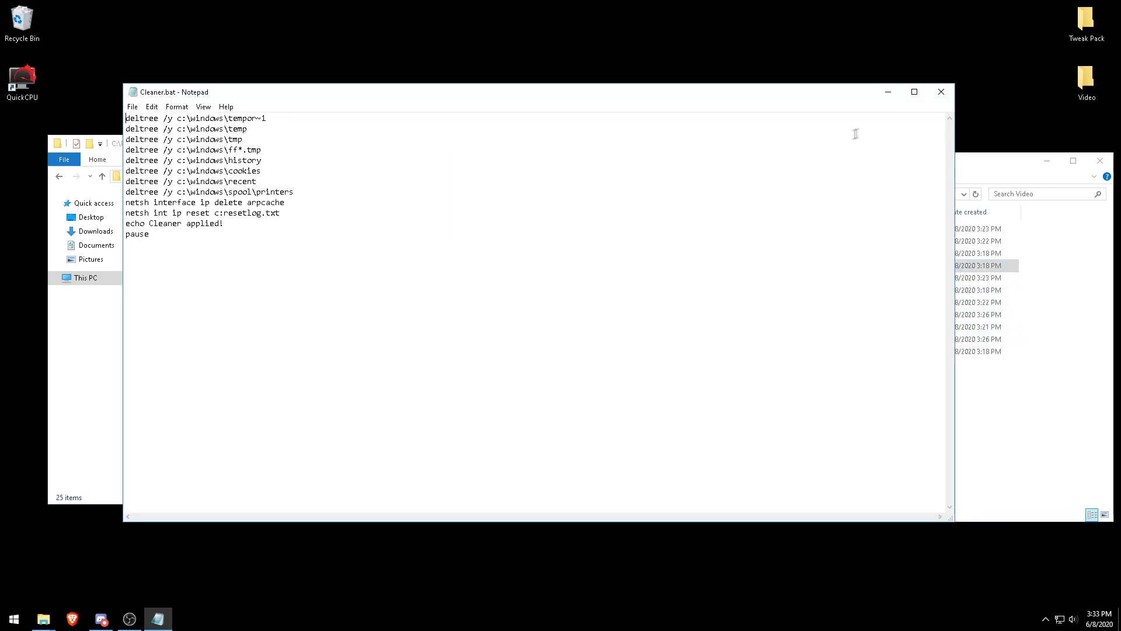
left_click(942, 92)
double_click(606, 266)
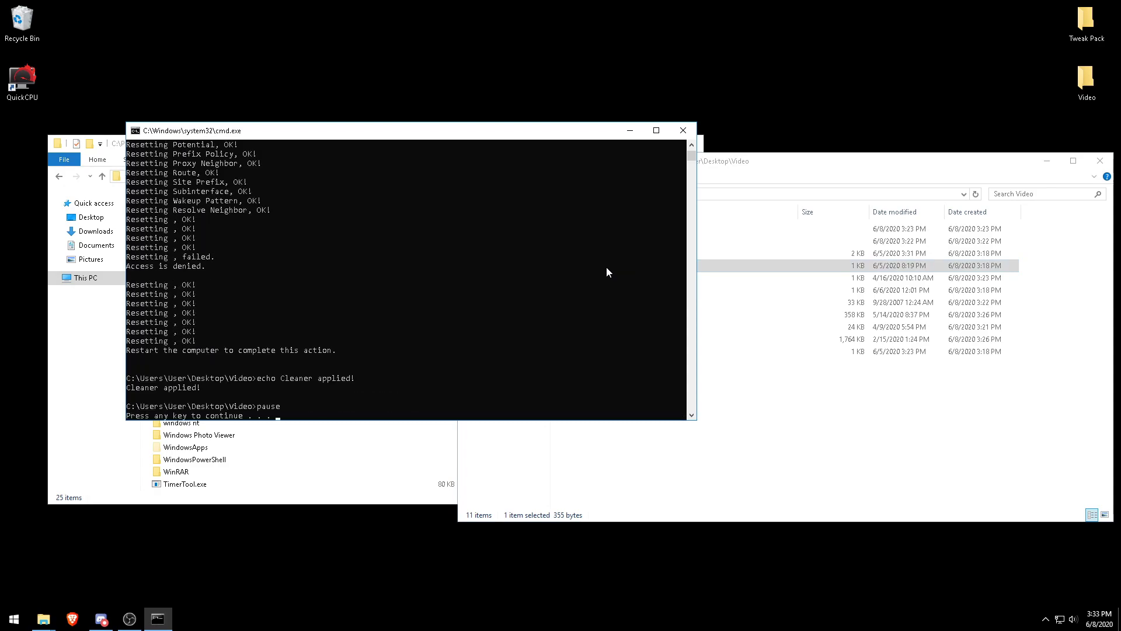
key("Return")
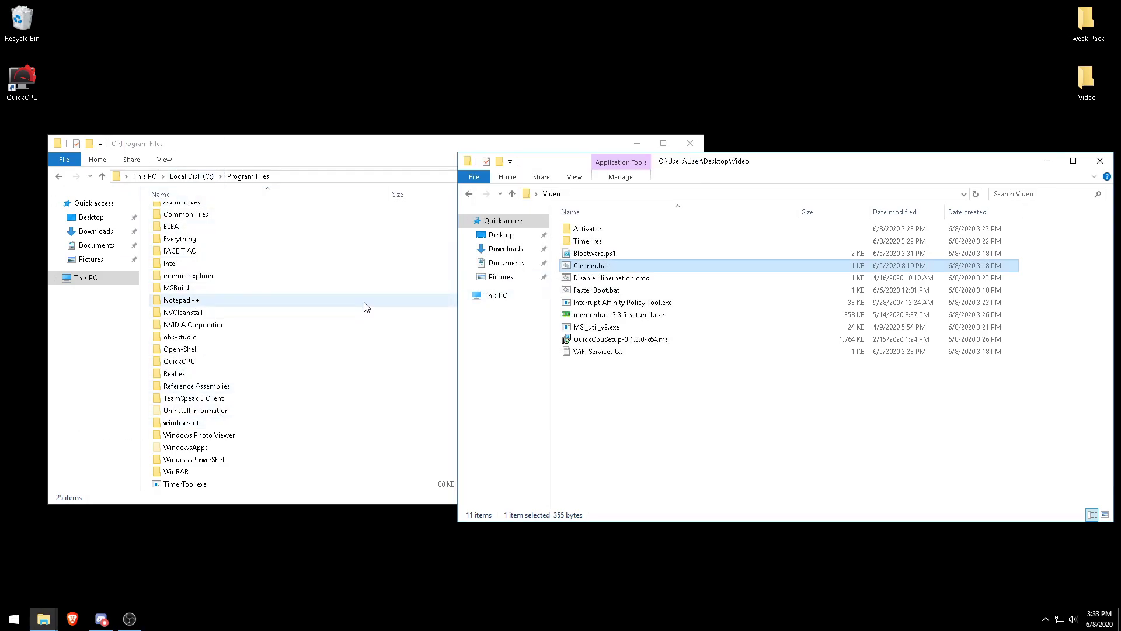
left_click(712, 415)
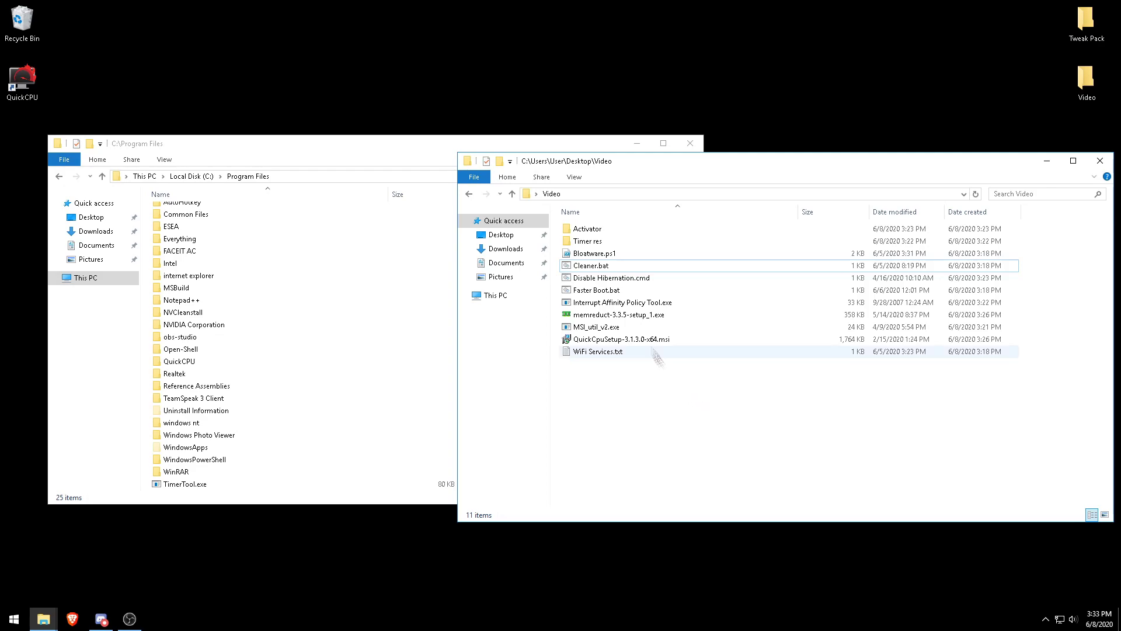
Review the app removal commands in Bloatware.ps1, and run the script with PowerShell.
double_click(596, 255)
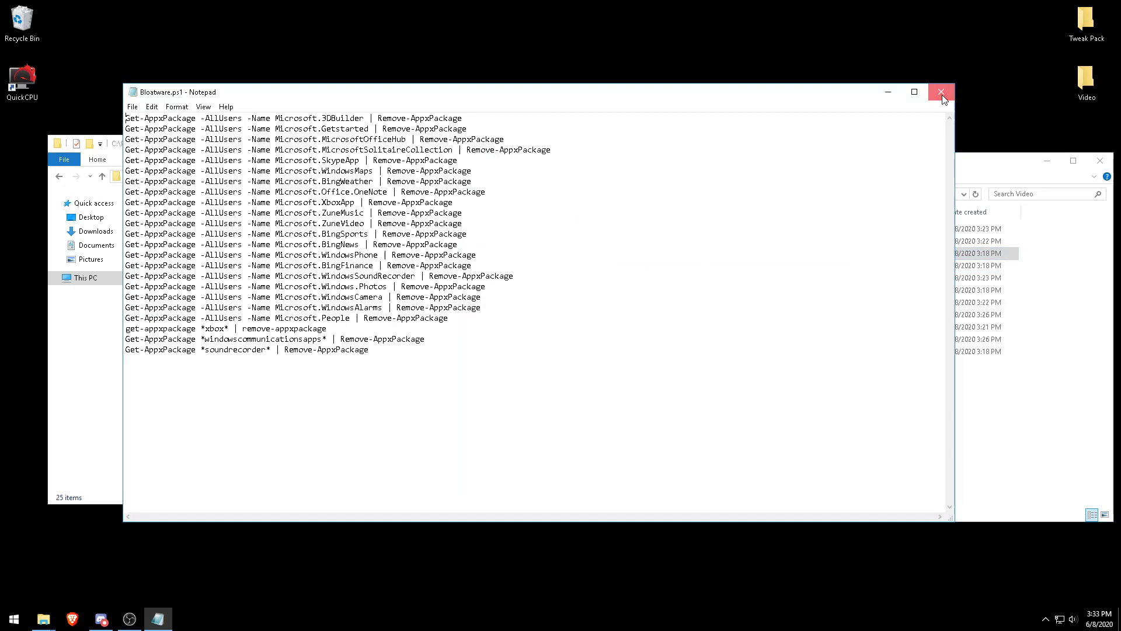
left_click(942, 97)
double_click(583, 257)
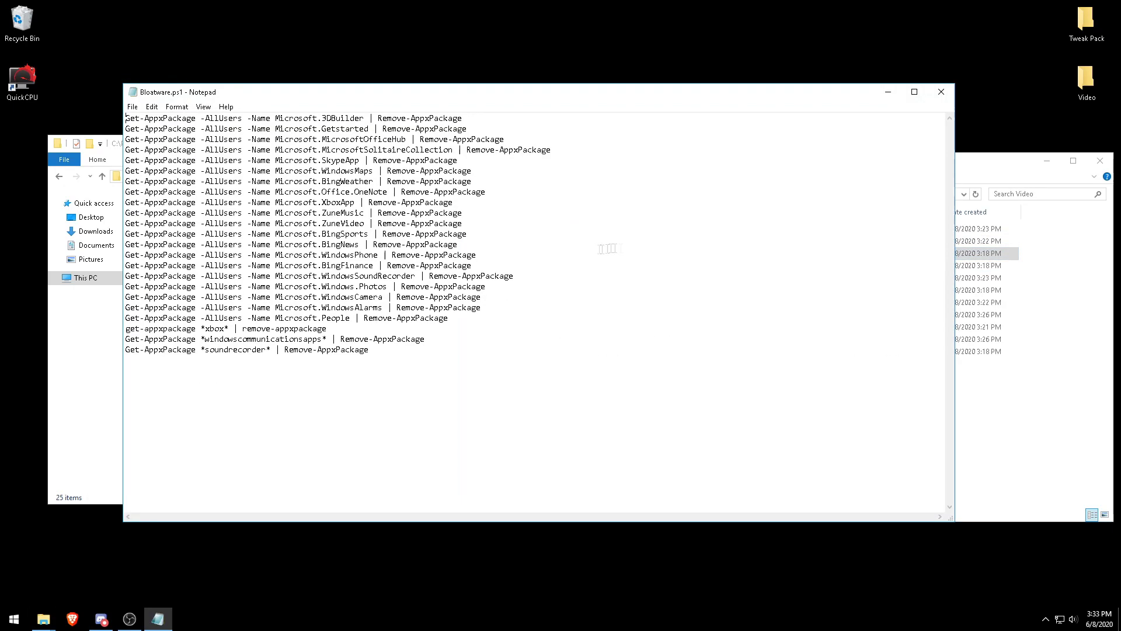
left_click(941, 95)
right_click(582, 257)
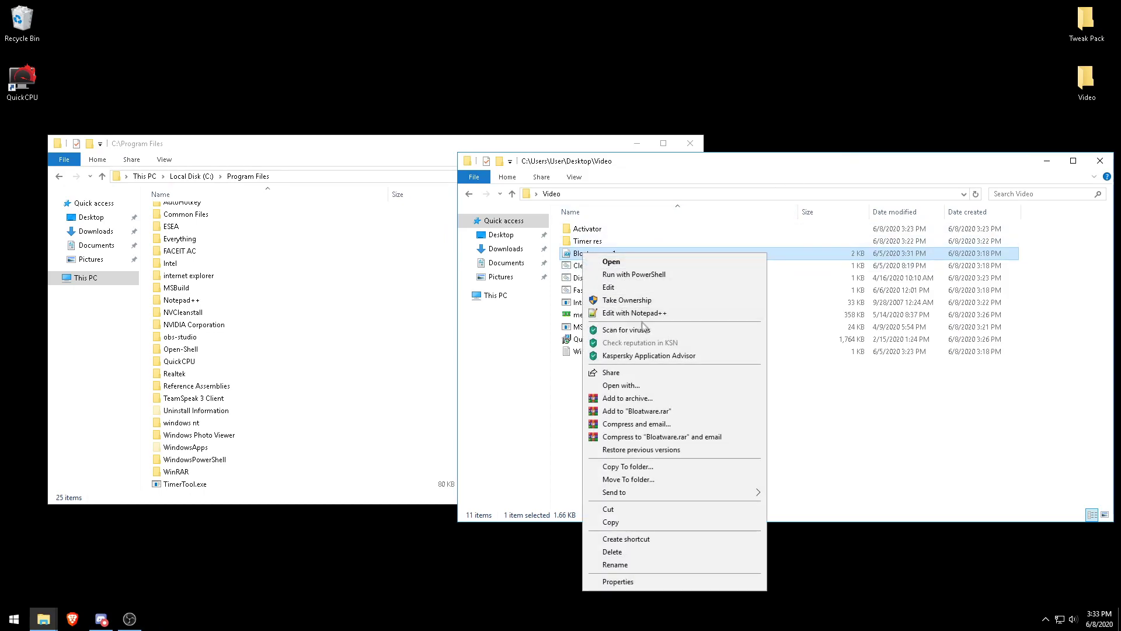
left_click(633, 274)
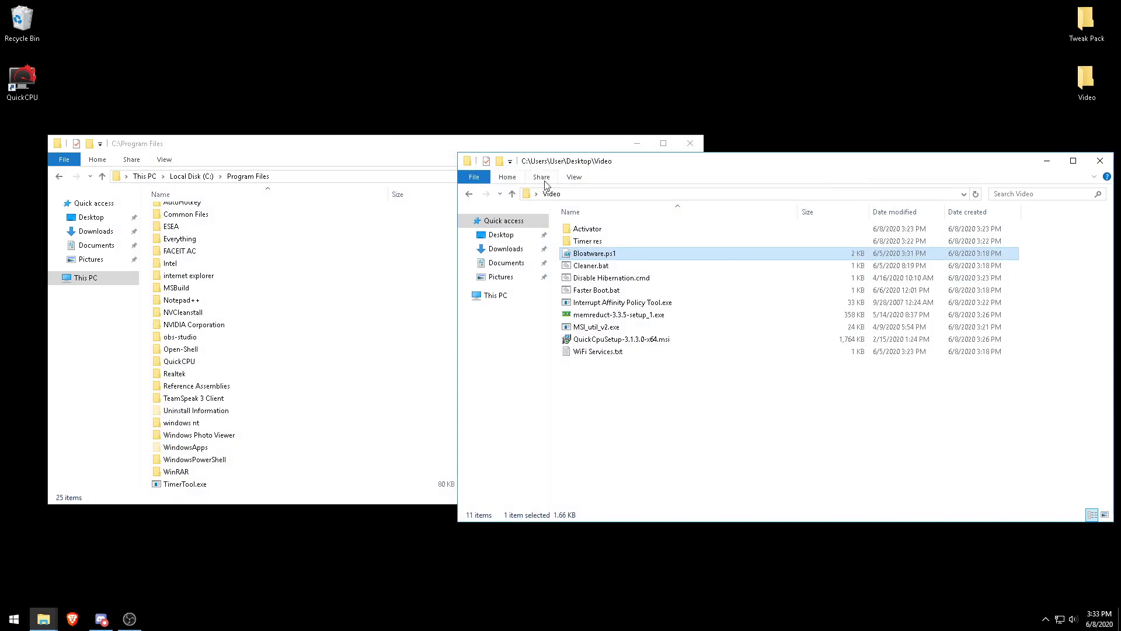
left_click(611, 434)
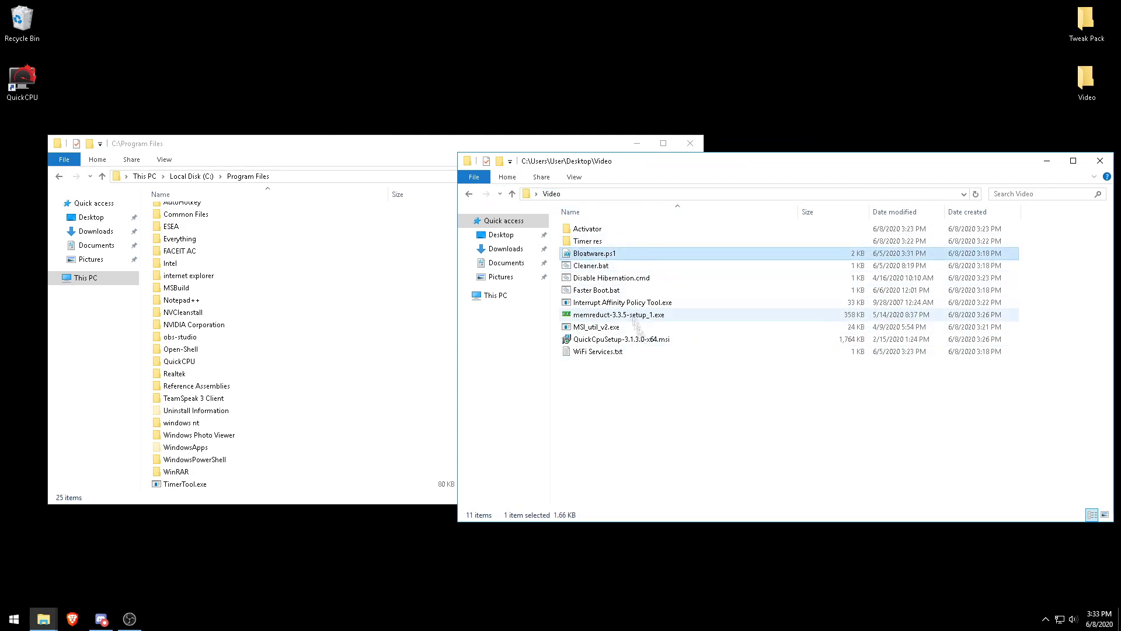
left_click(583, 255)
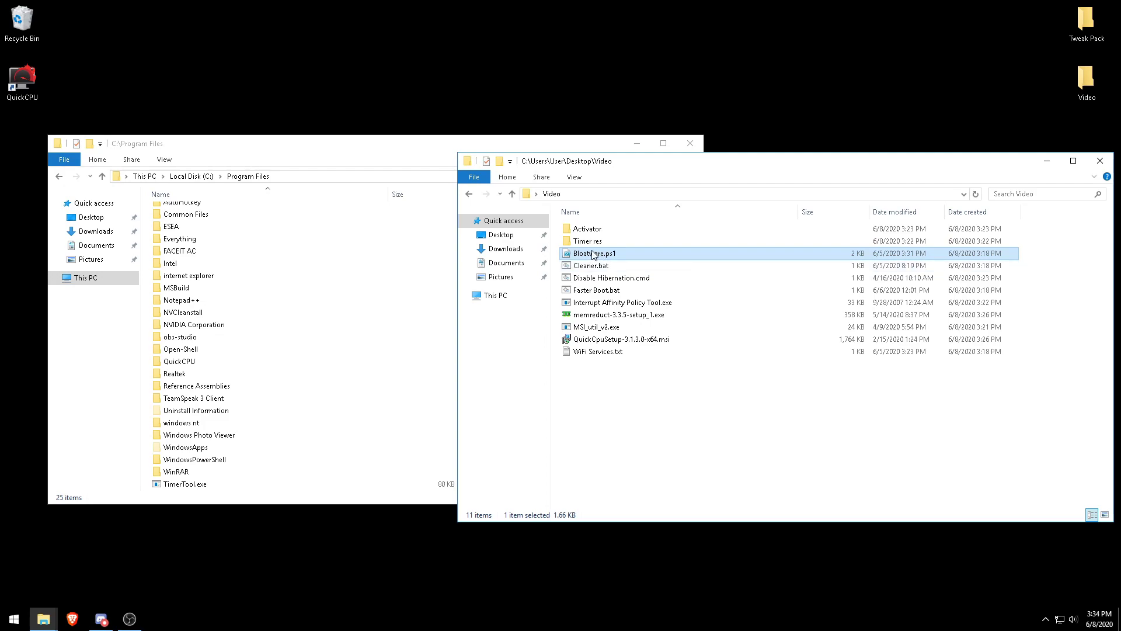
left_click(634, 386)
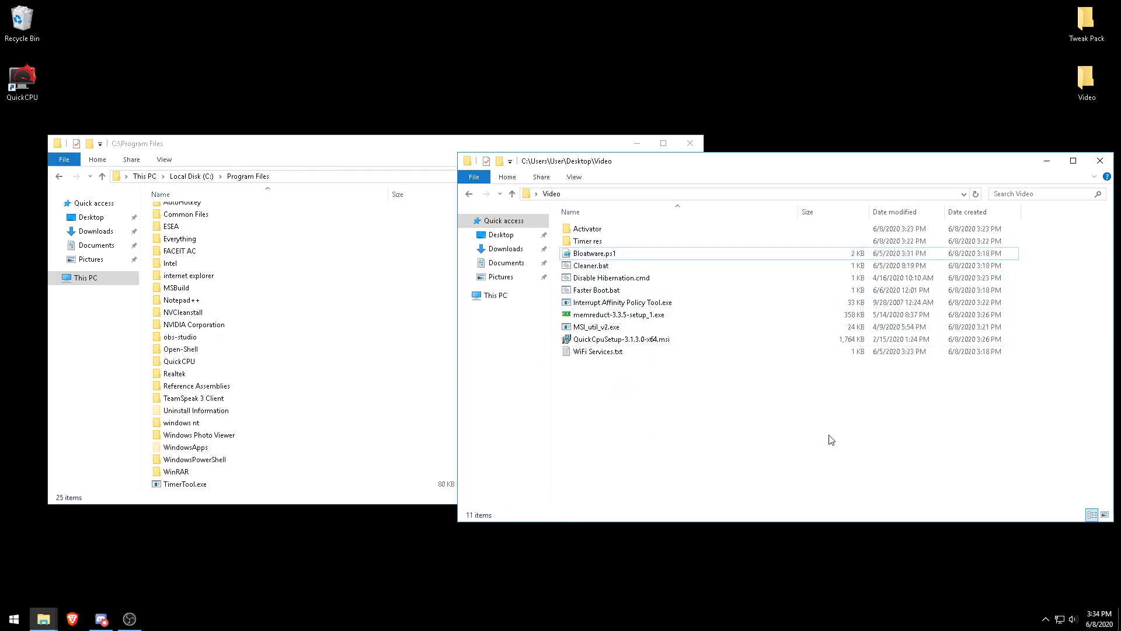
Open Task Manager and bring up its list of startup programs in the middle of the desktop.
left_click_drag(773, 382, 671, 468)
right_click(334, 602)
right_click(228, 618)
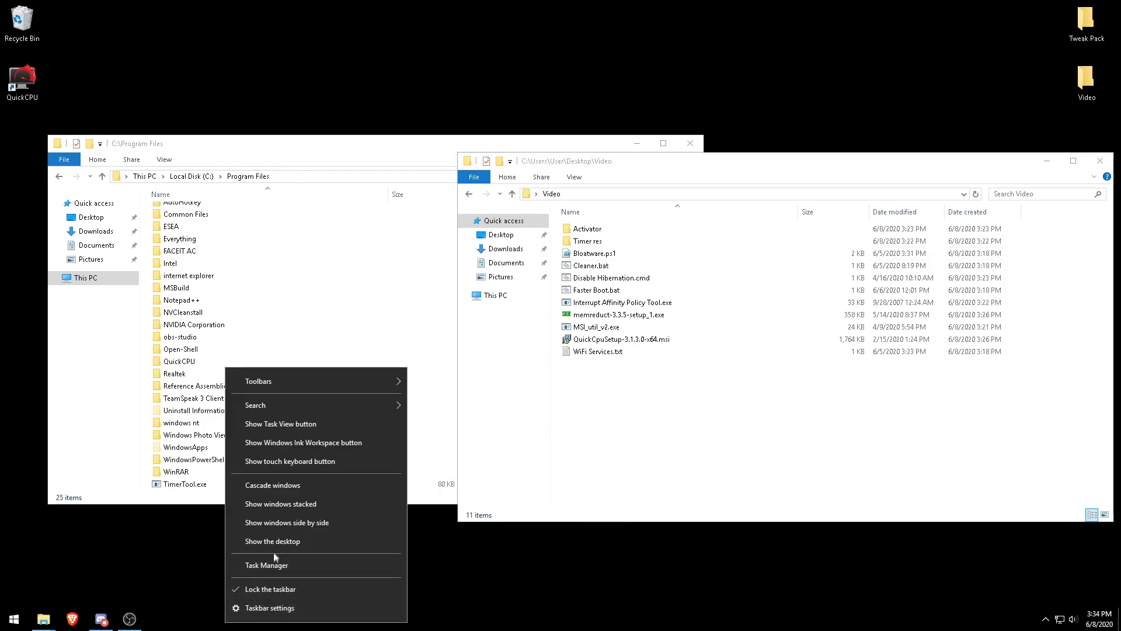
left_click(264, 563)
left_click(126, 619)
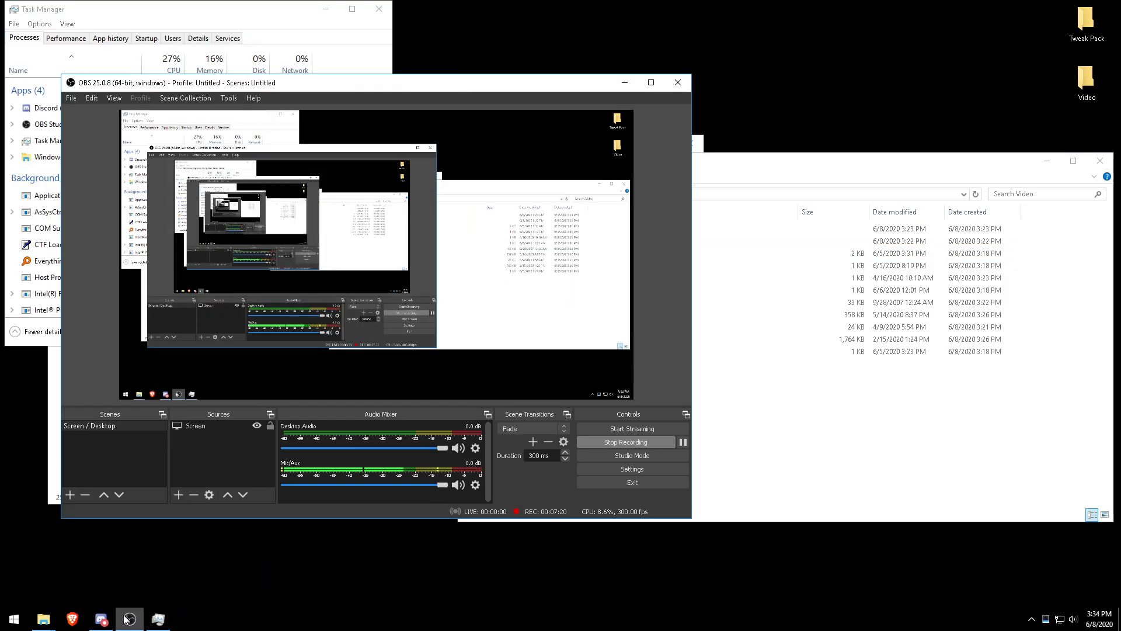
left_click(130, 619)
left_click(147, 38)
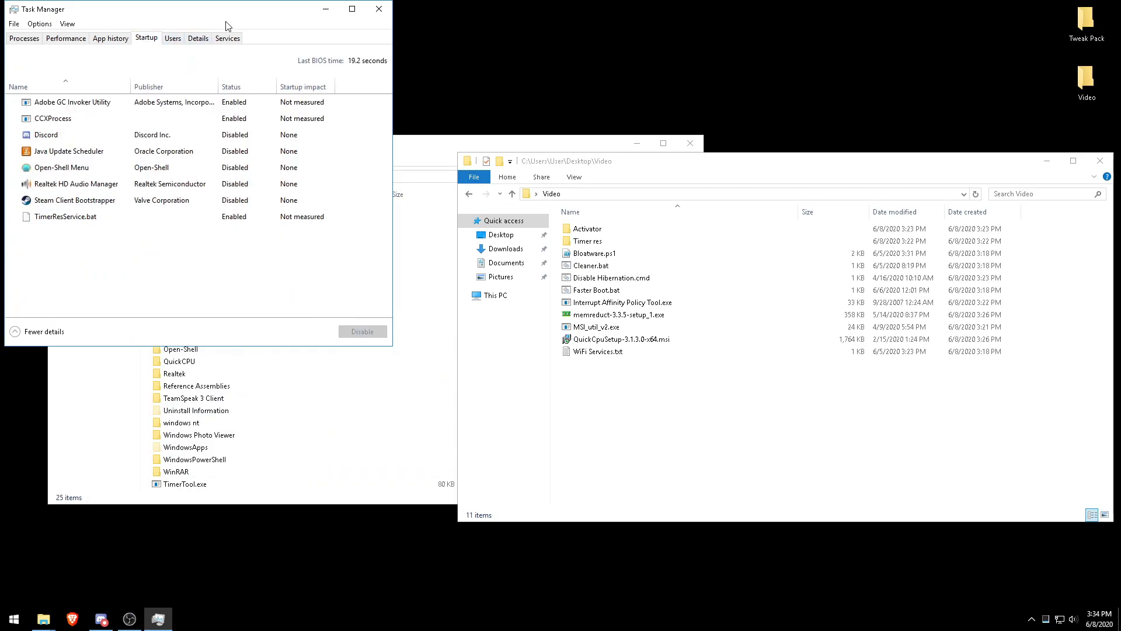
left_click_drag(235, 13, 542, 197)
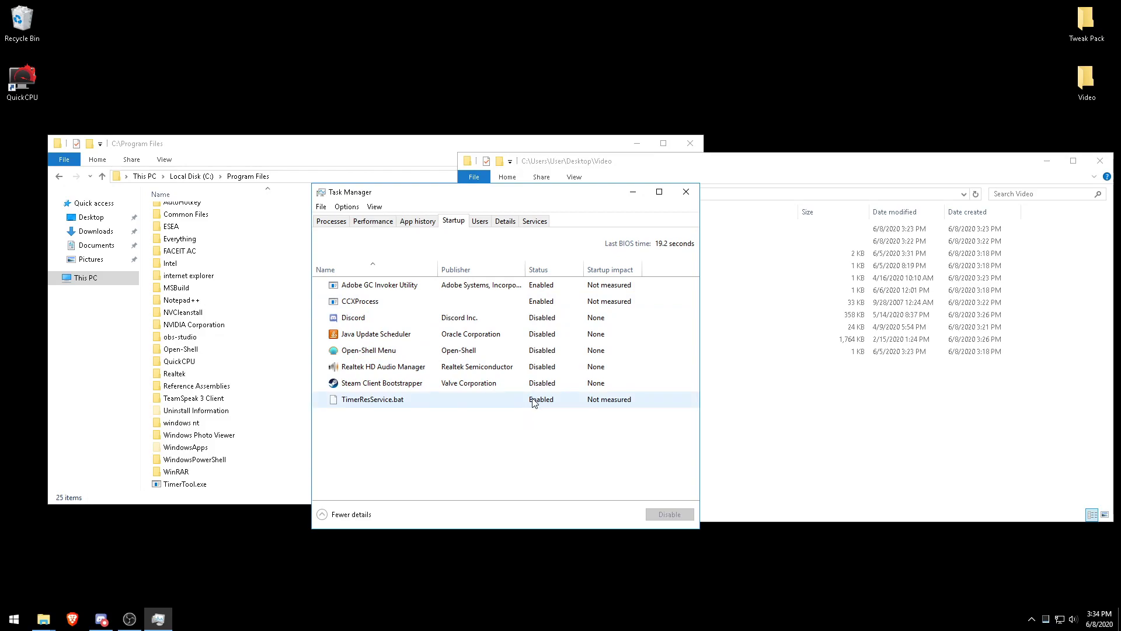
Disable Adobe GC Invoker Utility and CCXProcess at startup, and close Task Manager.
right_click(531, 284)
left_click(561, 288)
right_click(531, 301)
left_click(558, 307)
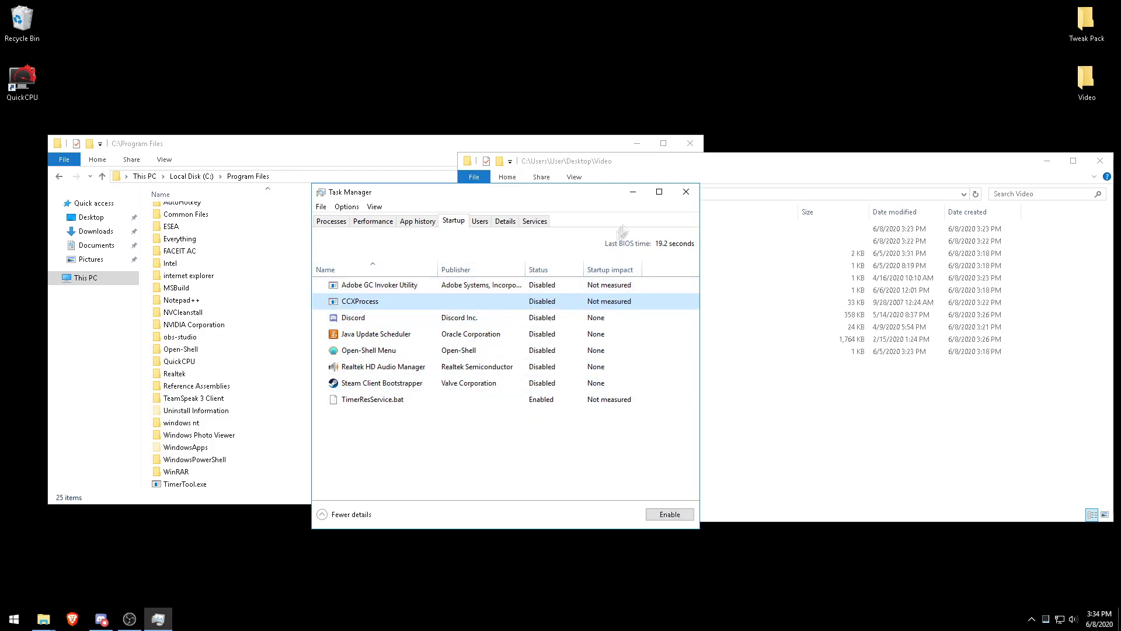
left_click(459, 492)
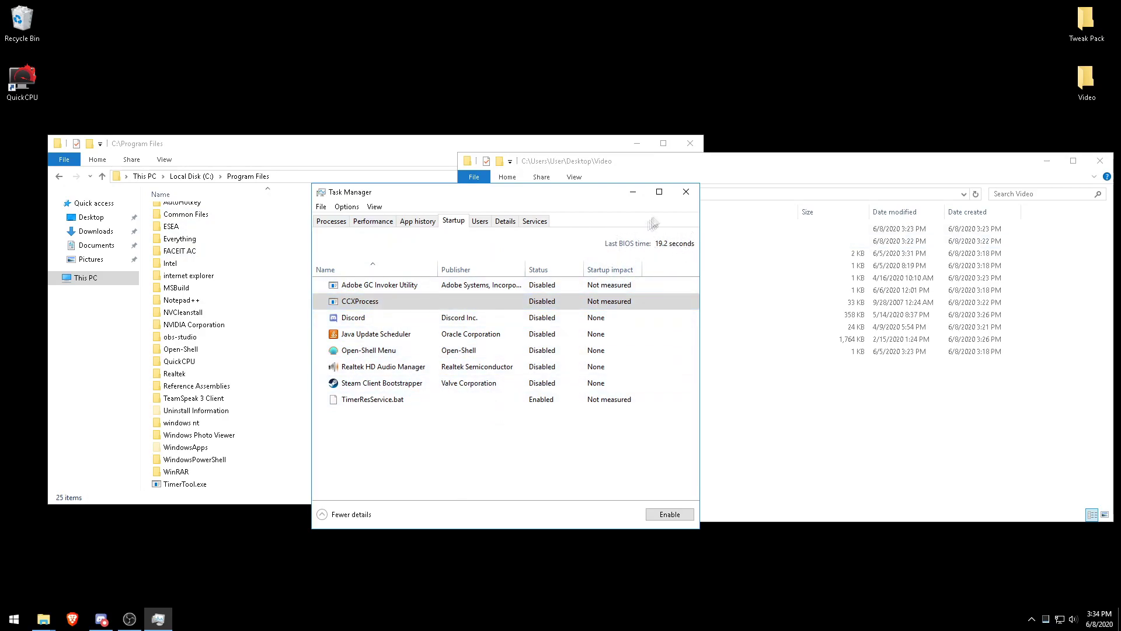
left_click_drag(440, 192, 648, 221)
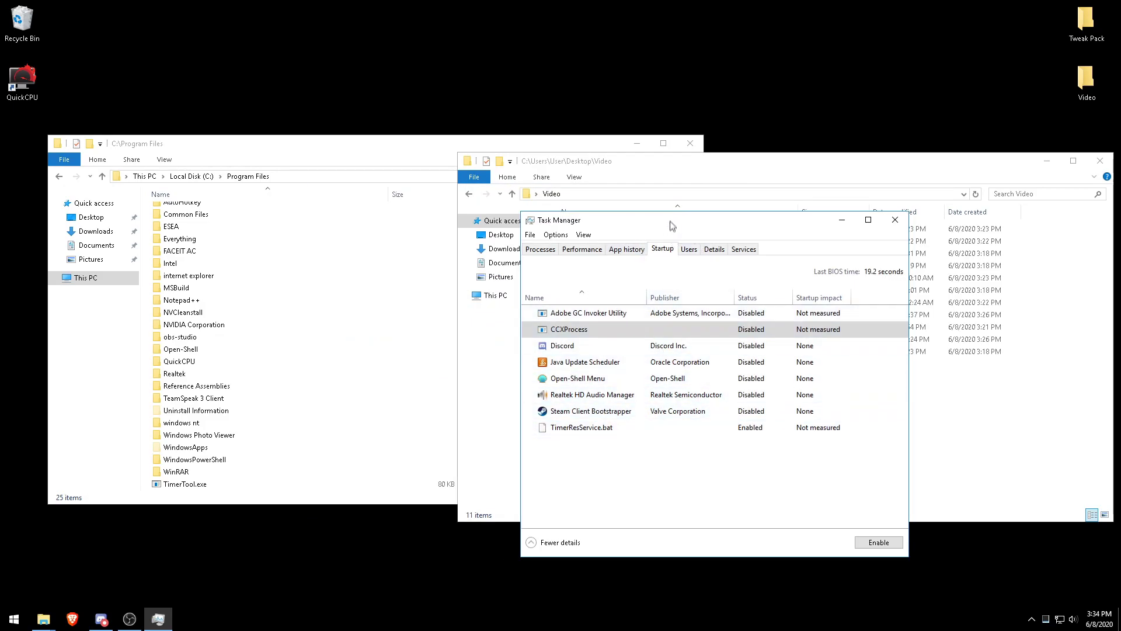
left_click_drag(672, 221, 376, 206)
left_click(600, 205)
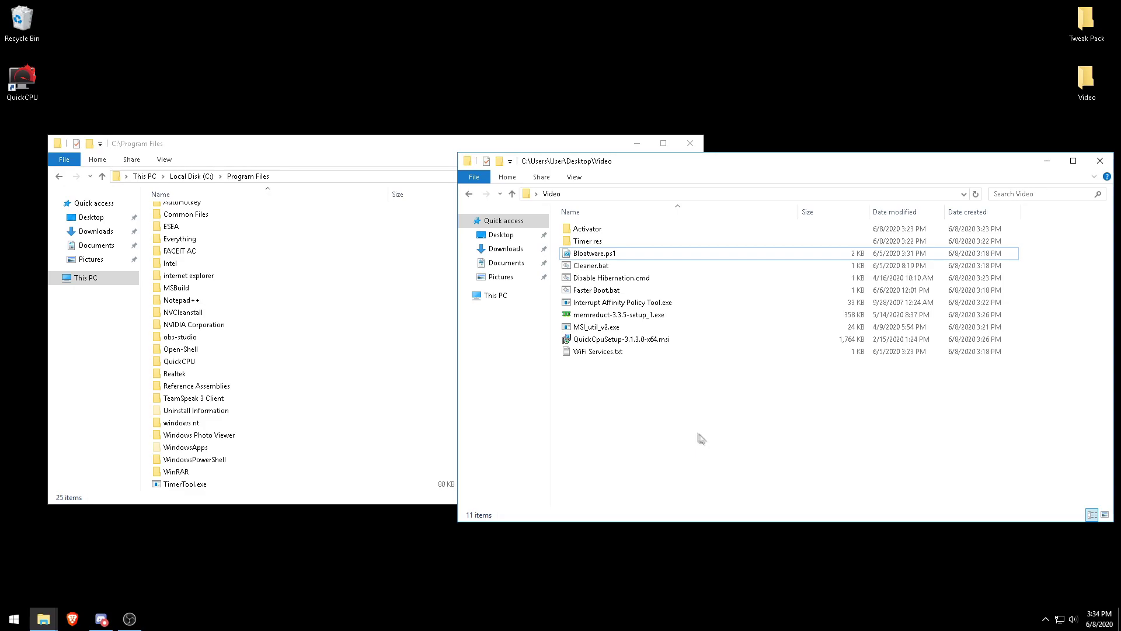
Launch the Everything search tool and search the drives for "Nvidia".
left_click(26, 619)
mouse_move(175, 429)
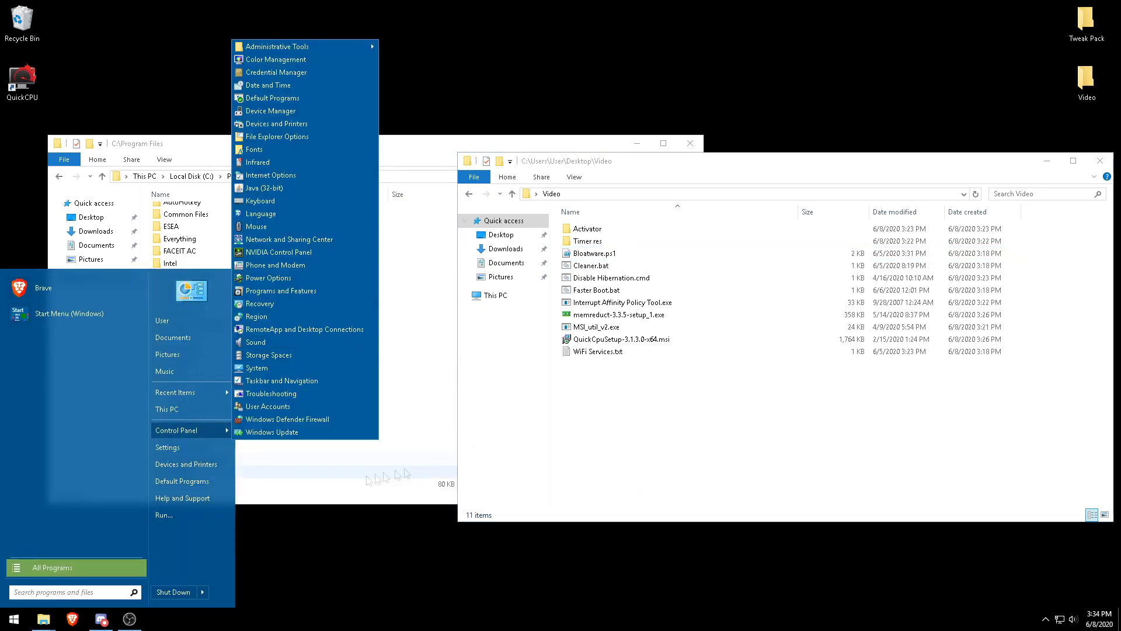
left_click(40, 592)
type("every")
key("Return")
type("Nvidia")
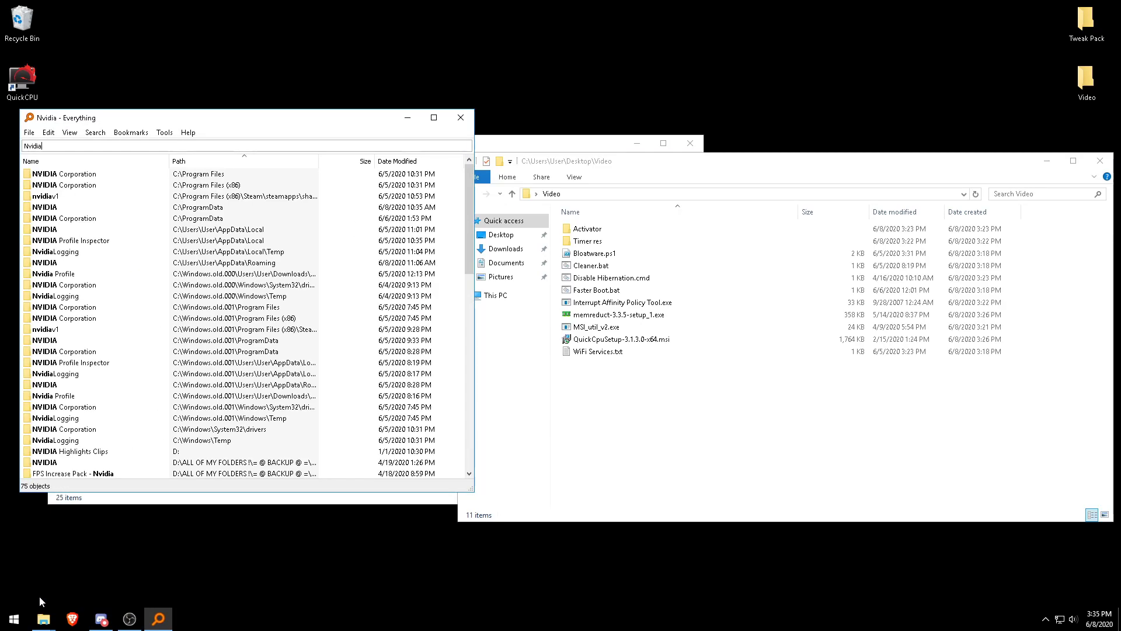
Search for "nvprofile" instead, and clear the query and close Everything when done.
key("BackSpace")
key("BackSpace")
key("BackSpace")
key("BackSpace")
key("BackSpace")
key("BackSpace")
type("nvprofile")
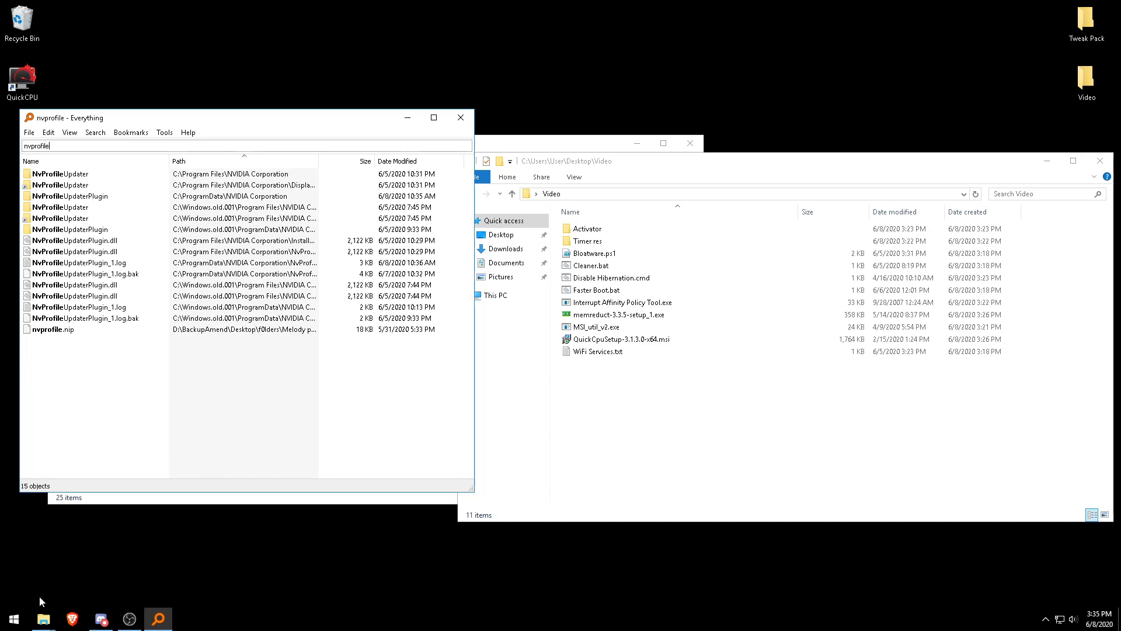
key("BackSpace")
key("BackSpace")
key("BackSpace")
key("BackSpace")
key("BackSpace")
key("BackSpace")
key("BackSpace")
key("BackSpace")
key("BackSpace")
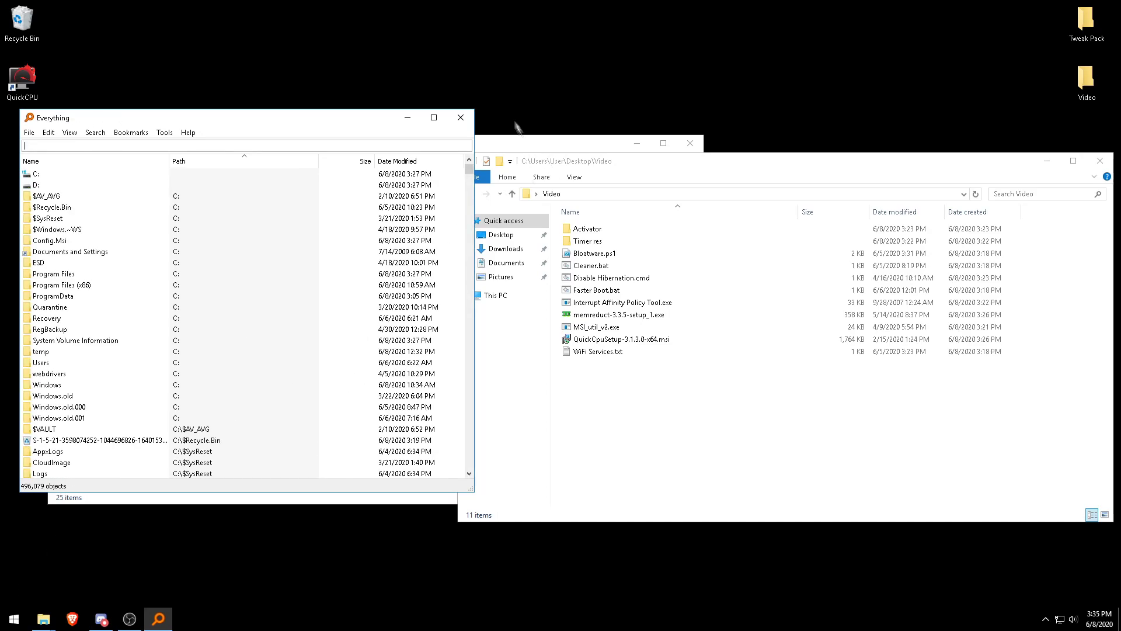
left_click(461, 117)
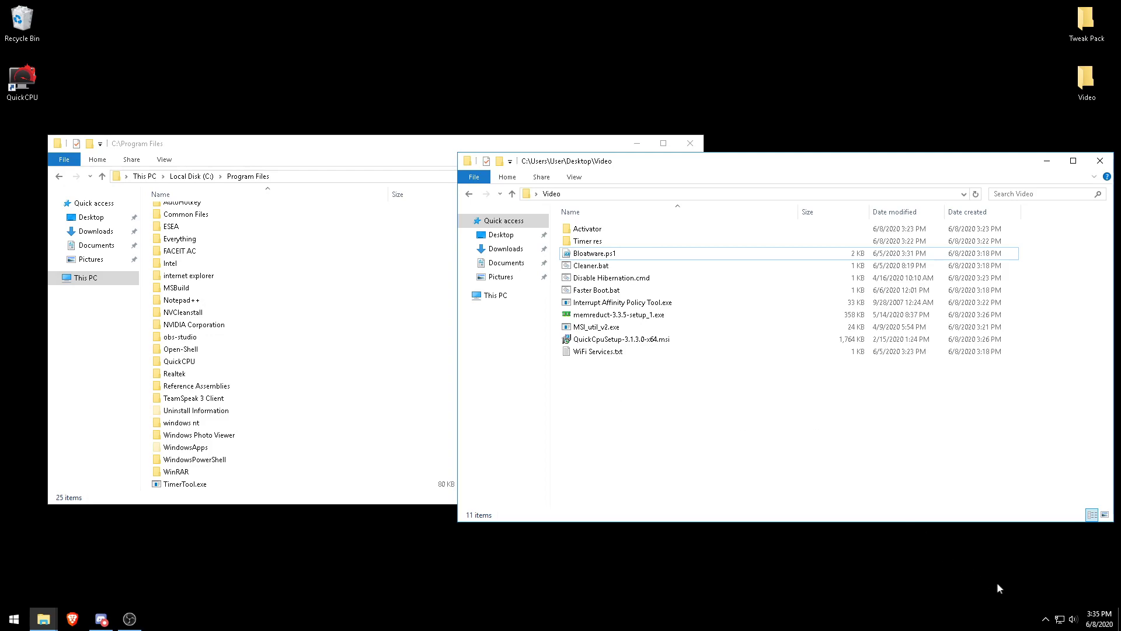
left_click(1046, 618)
left_click(1045, 618)
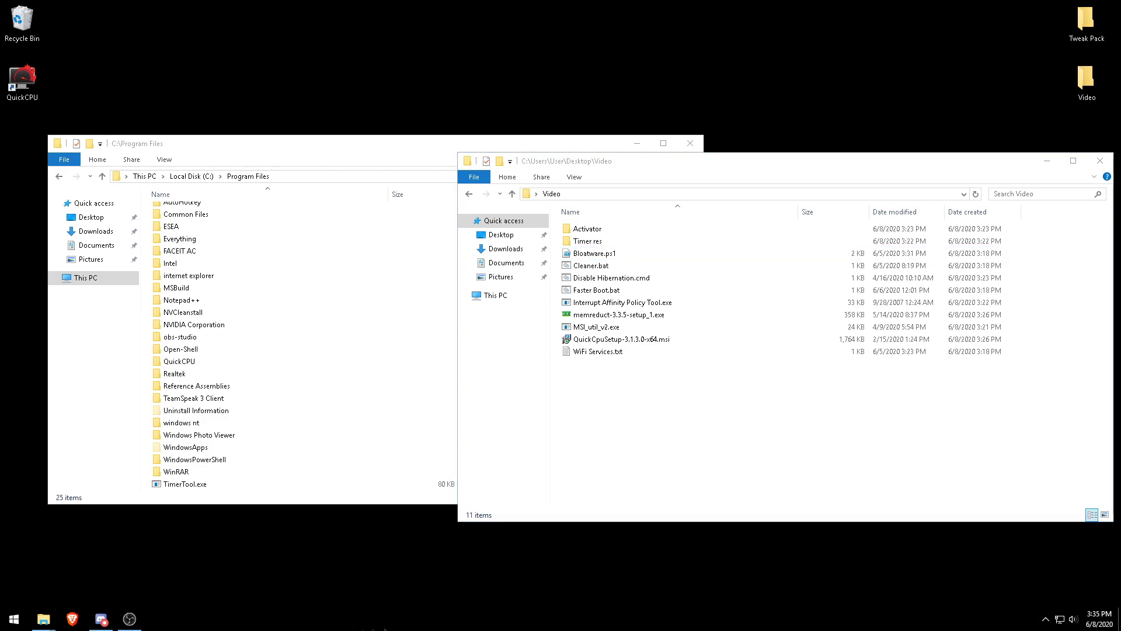
Search the Start menu for "control" and open NVIDIA Control Panel from the matches.
left_click(14, 619)
type("cpmtcontrol")
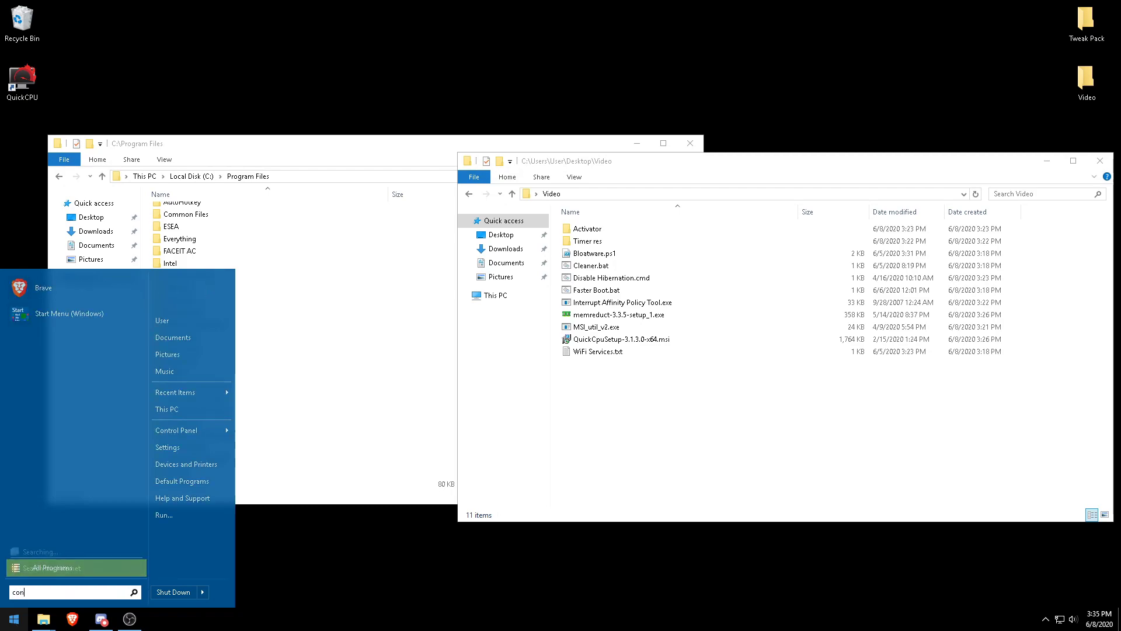
key("Down")
key("Down")
key("Down")
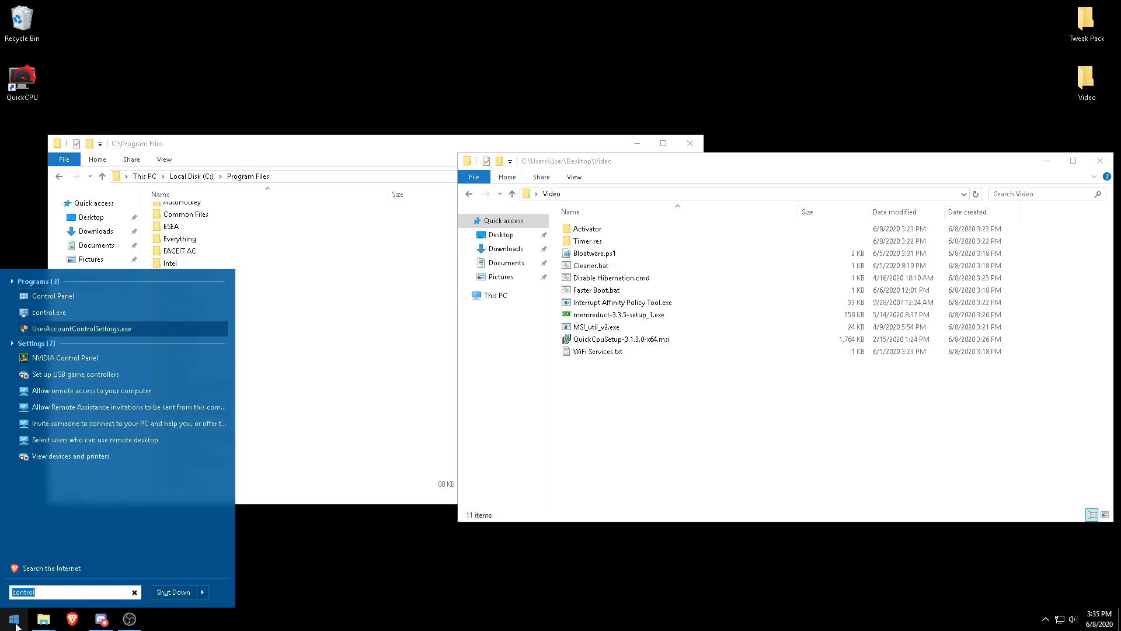
key("Escape")
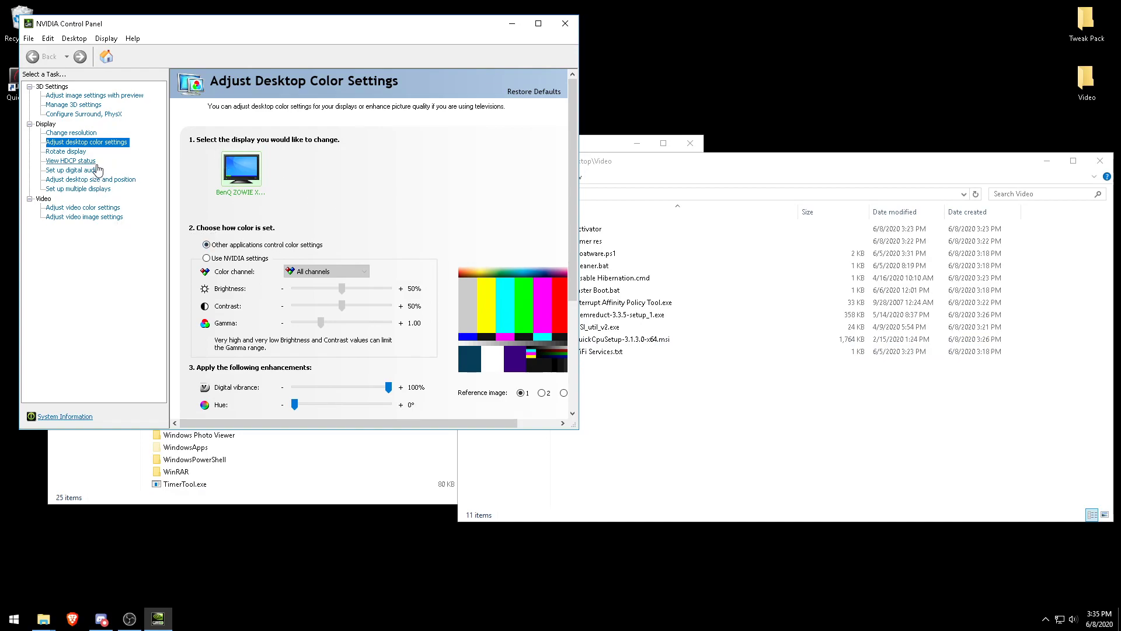
Review the global and program settings under Manage 3D settings, and close NVIDIA Control Panel.
left_click(82, 106)
scroll(336, 270, "down", 4)
scroll(336, 270, "up", 3)
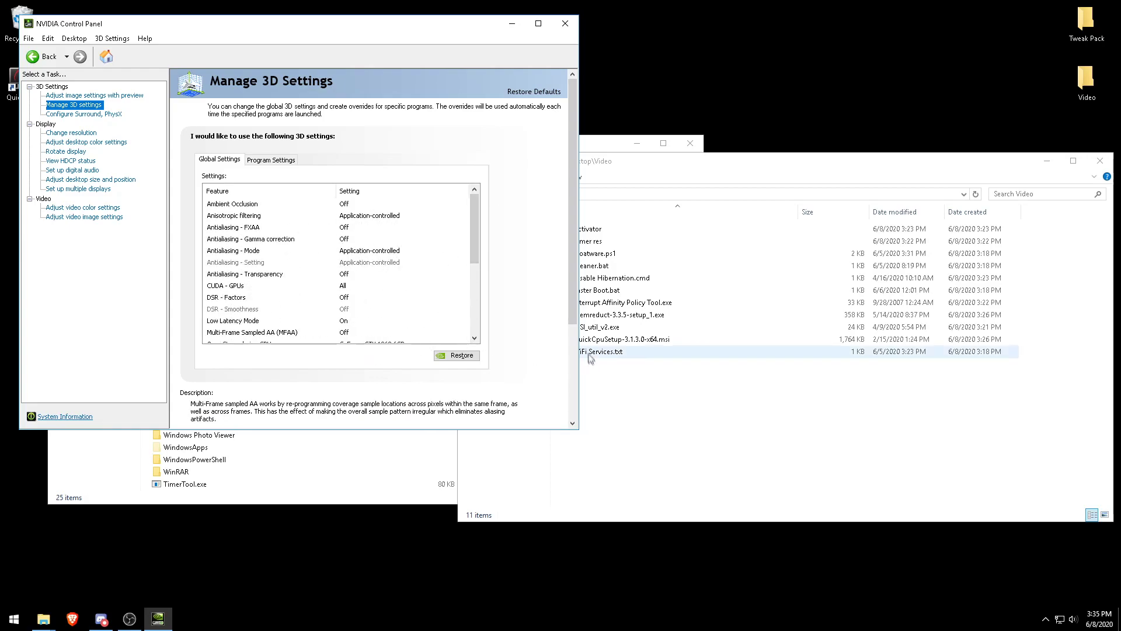
scroll(461, 286, "down", 2)
left_click(267, 161)
left_click(217, 160)
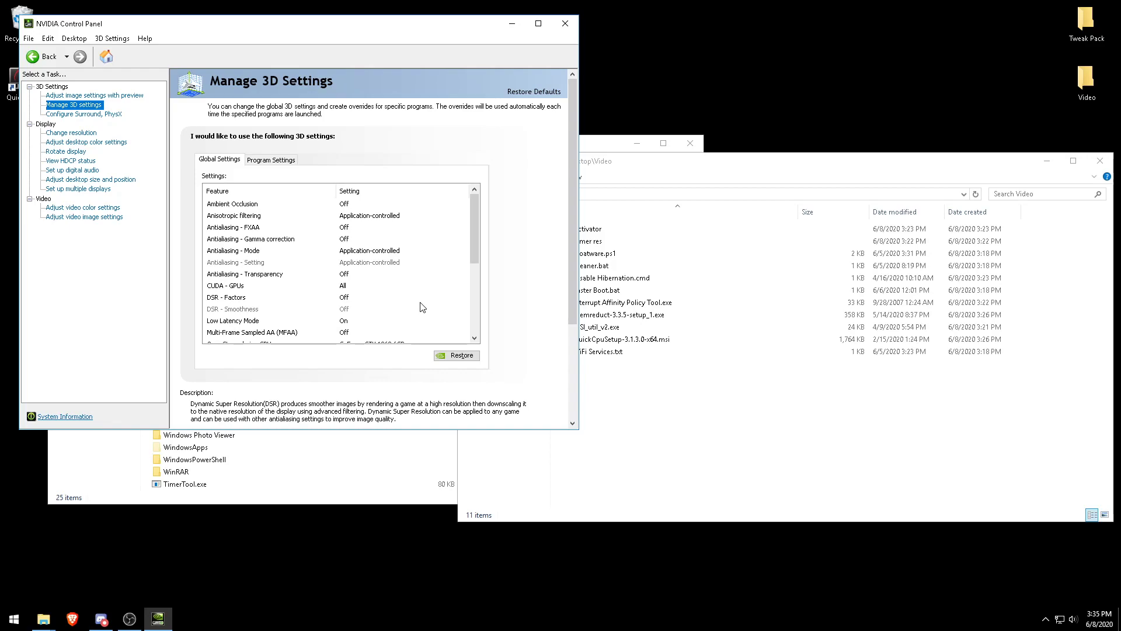
left_click(559, 23)
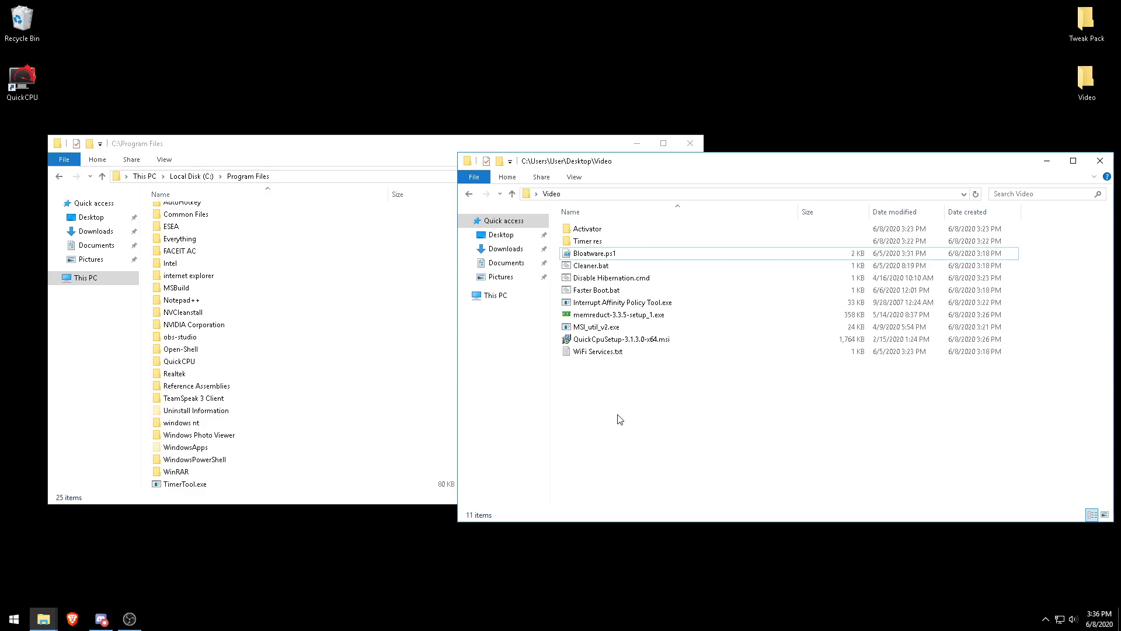
Open Task Manager, check the running background processes for NVIDIA Container entries, and close it.
right_click(273, 618)
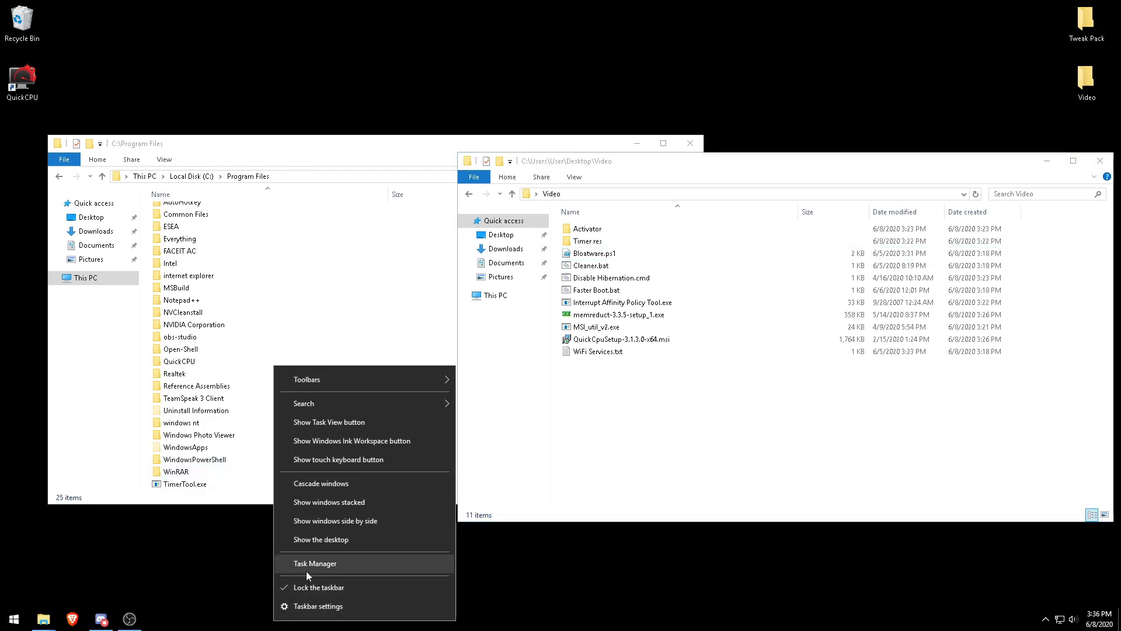
left_click(306, 572)
scroll(345, 374, "down", 2)
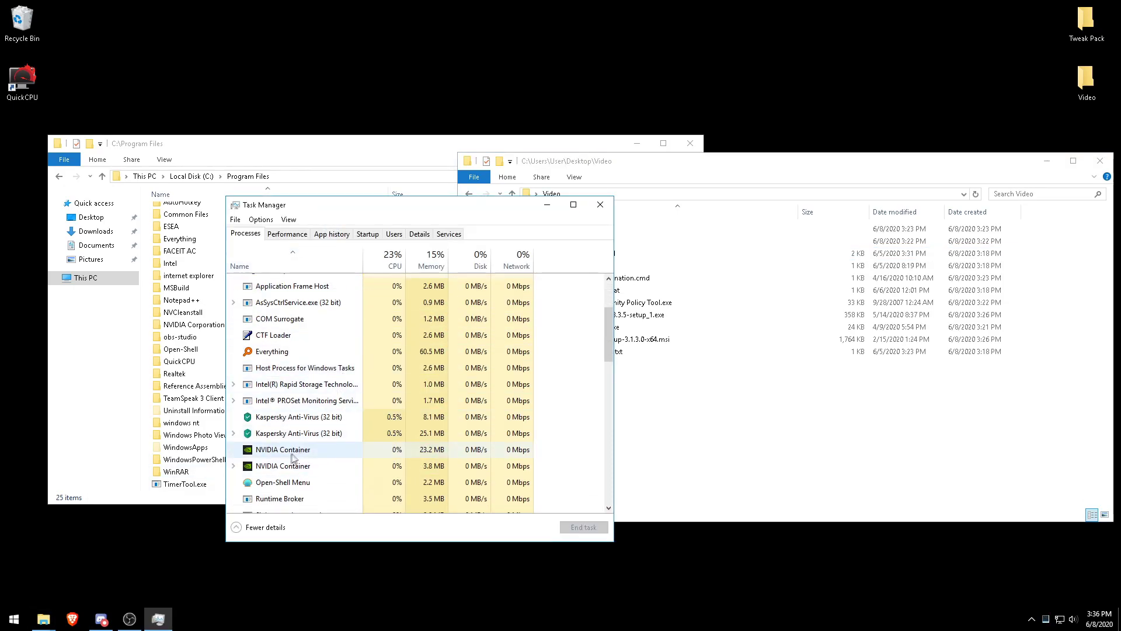
left_click(601, 205)
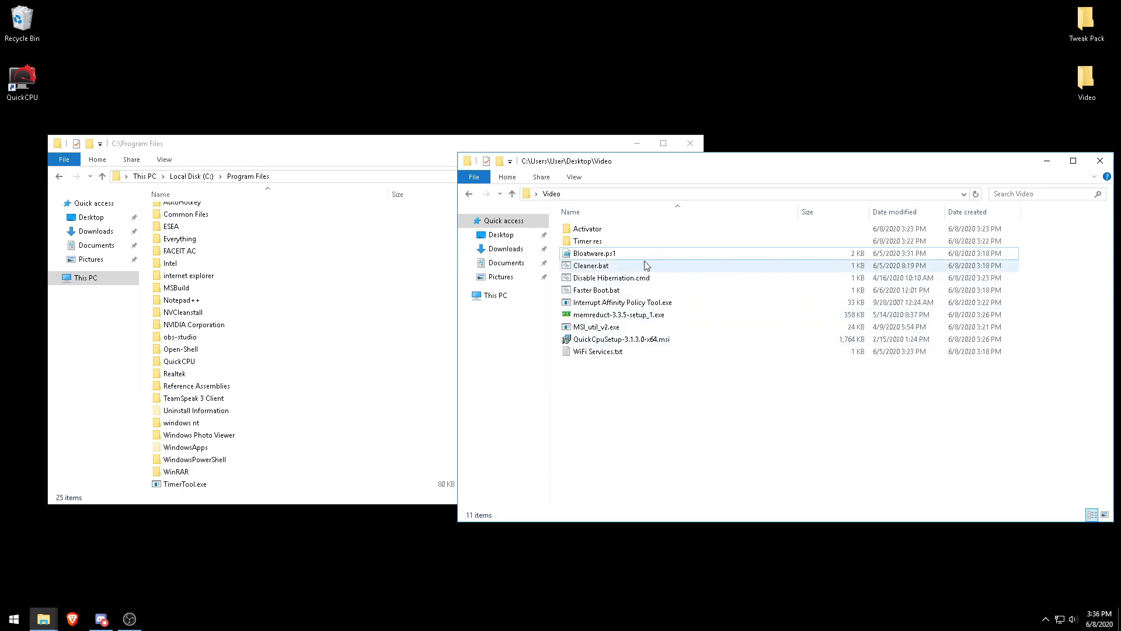
Check the Activator subfolder of the Video folder, and run Disable Hibernation.cmd from Video to turn off hibernation.
double_click(604, 230)
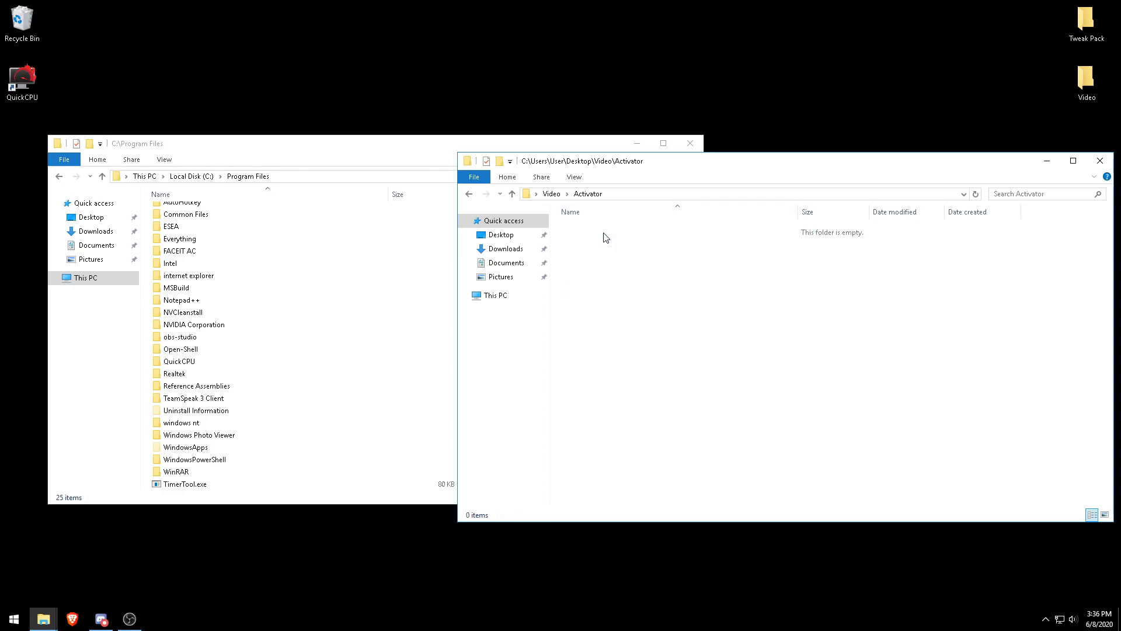
left_click(551, 193)
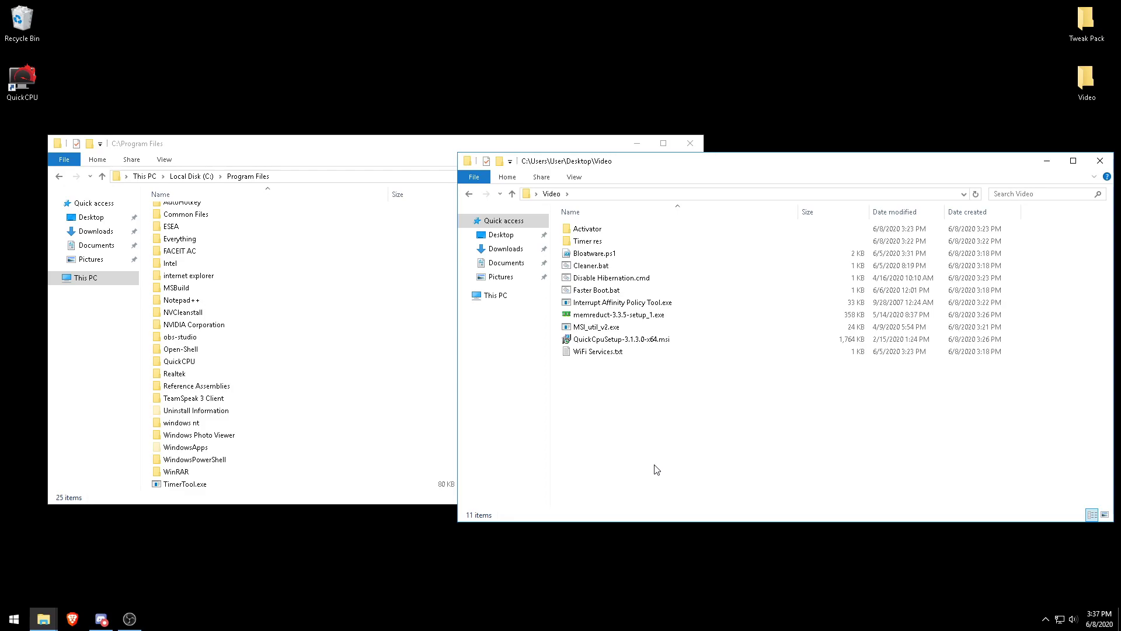
double_click(606, 278)
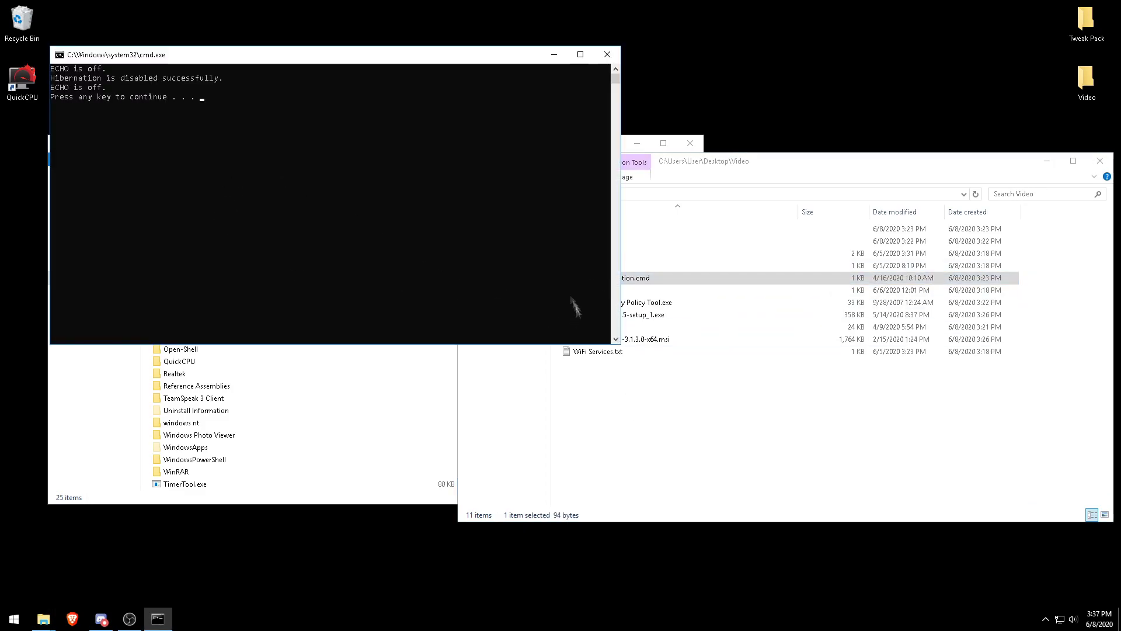
key("Return")
left_click(607, 439)
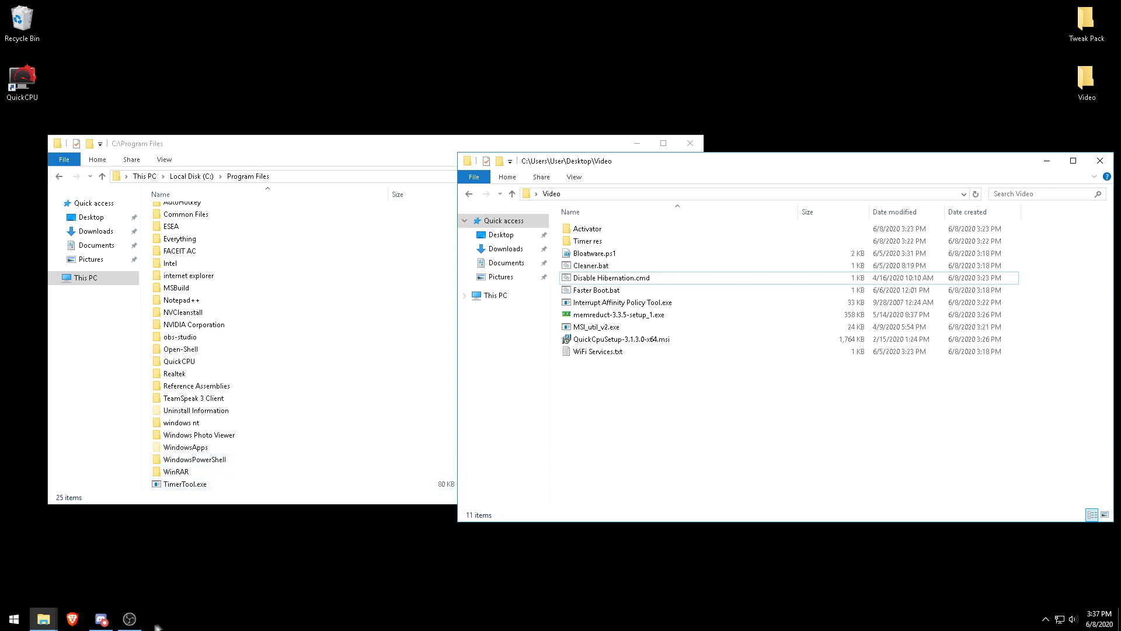
Switch to the OBS window.
left_click(130, 619)
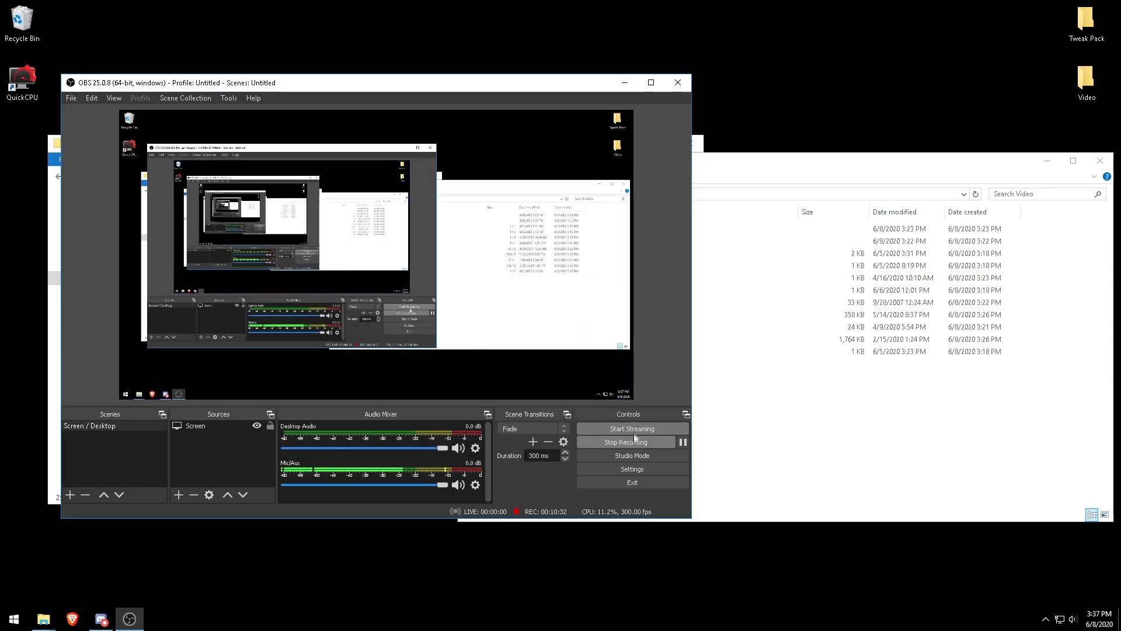